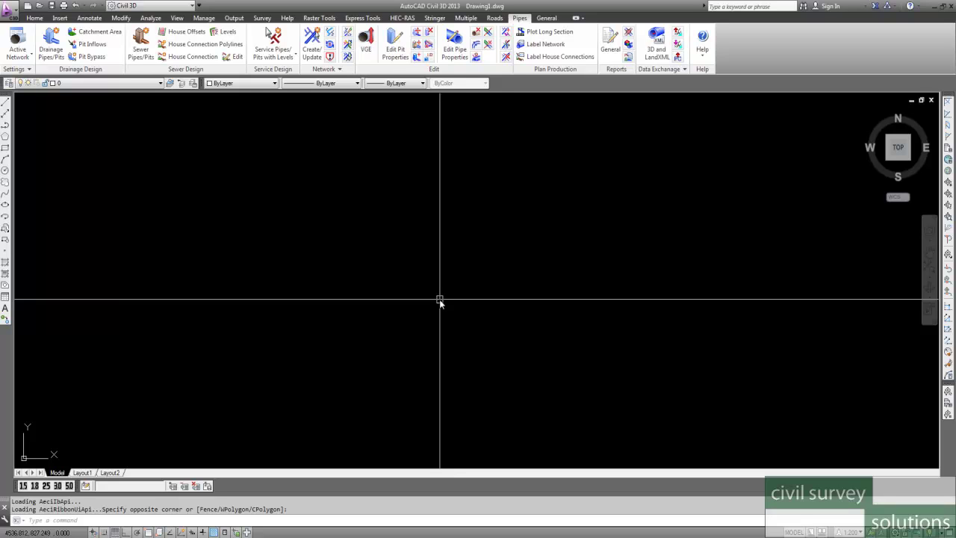
- Draw an open outline of connected straight lines through seven points with LINE
type("l")
key("Return")
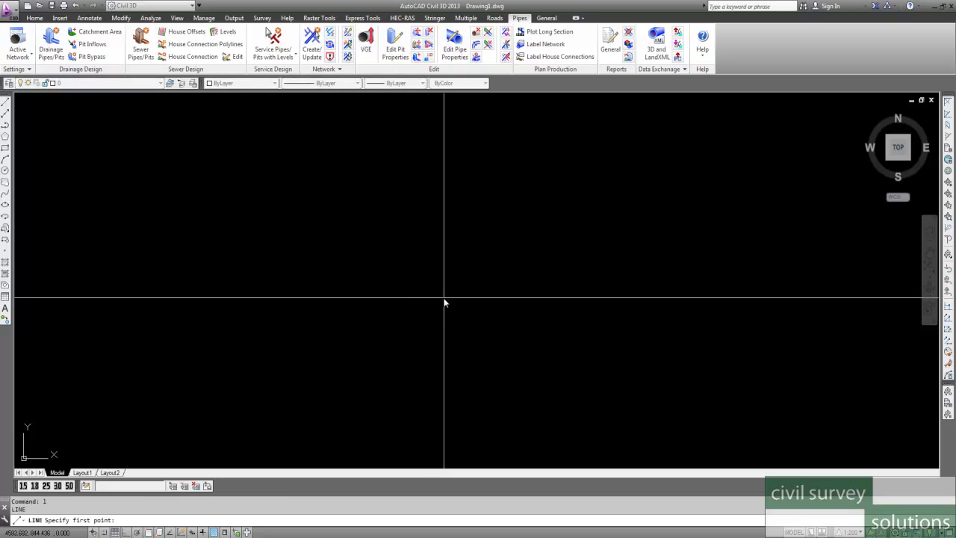
left_click(250, 319)
left_click(348, 218)
left_click(486, 237)
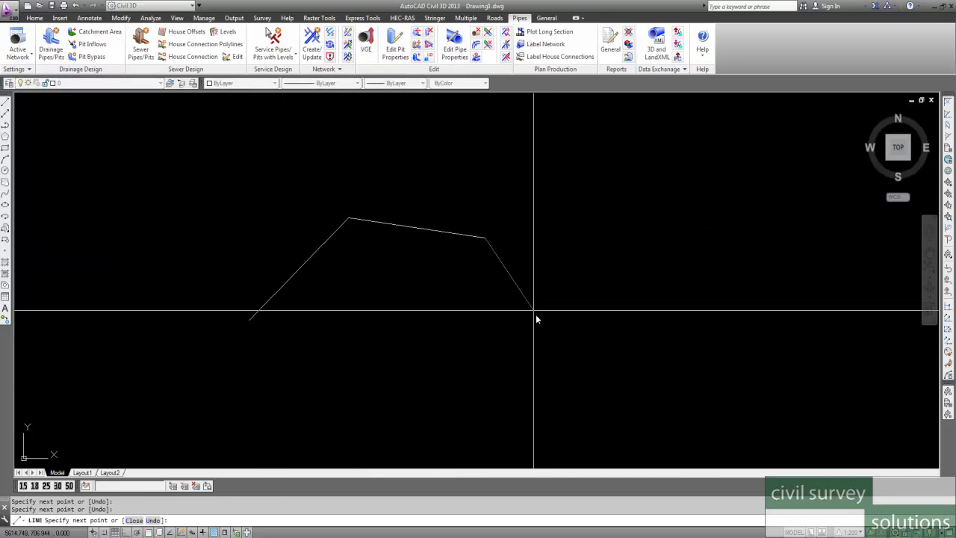
left_click(536, 327)
left_click(473, 403)
left_click(355, 389)
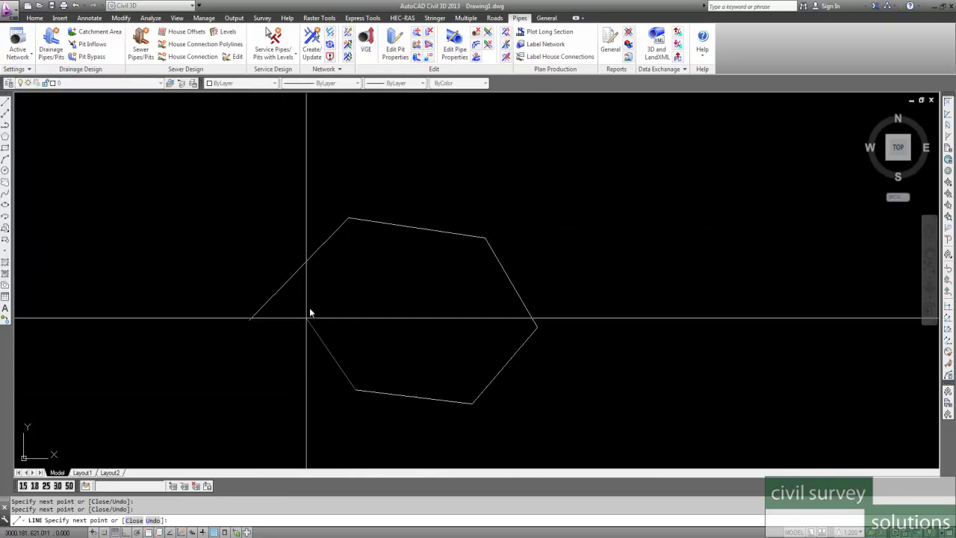
left_click(336, 276)
key("Return")
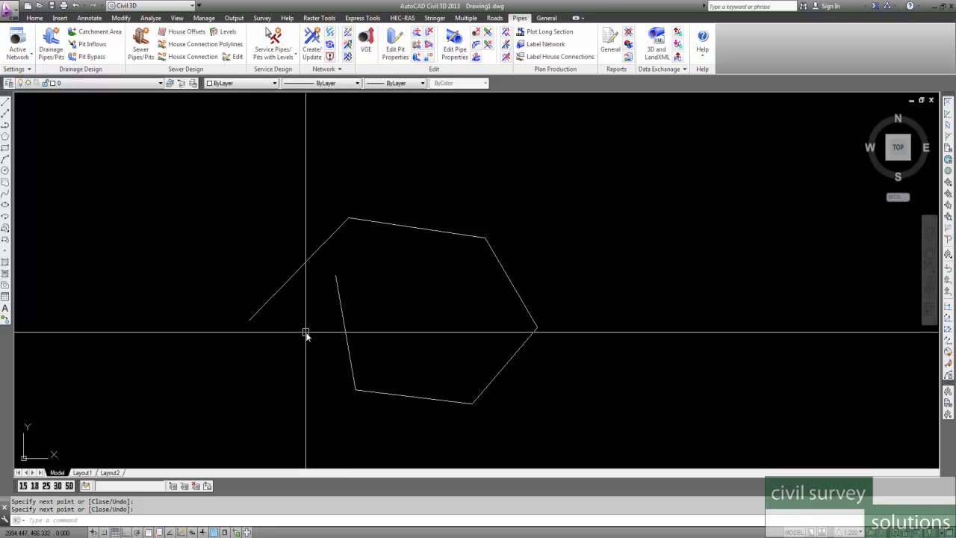
- Draw a circle centred inside the outline
type("c")
key("Return")
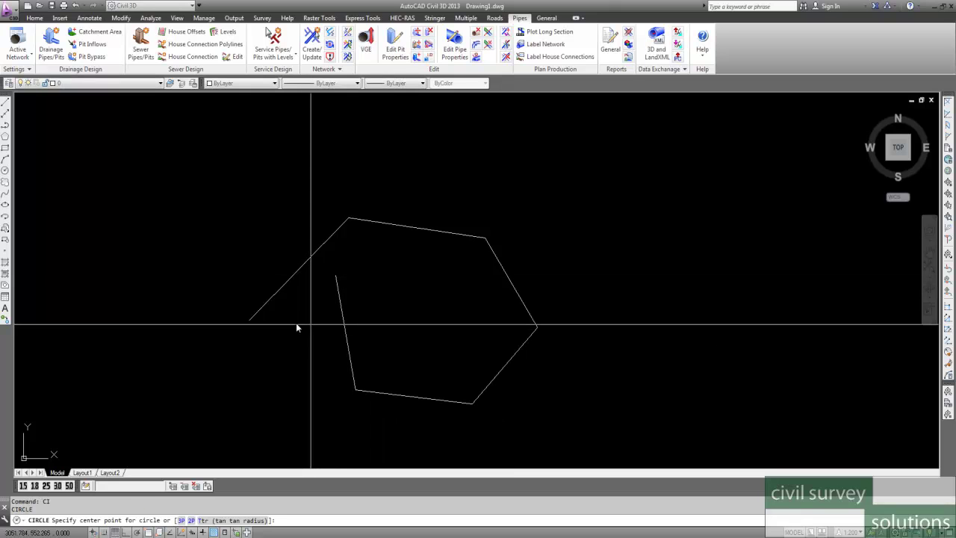
left_click(421, 307)
left_click(403, 273)
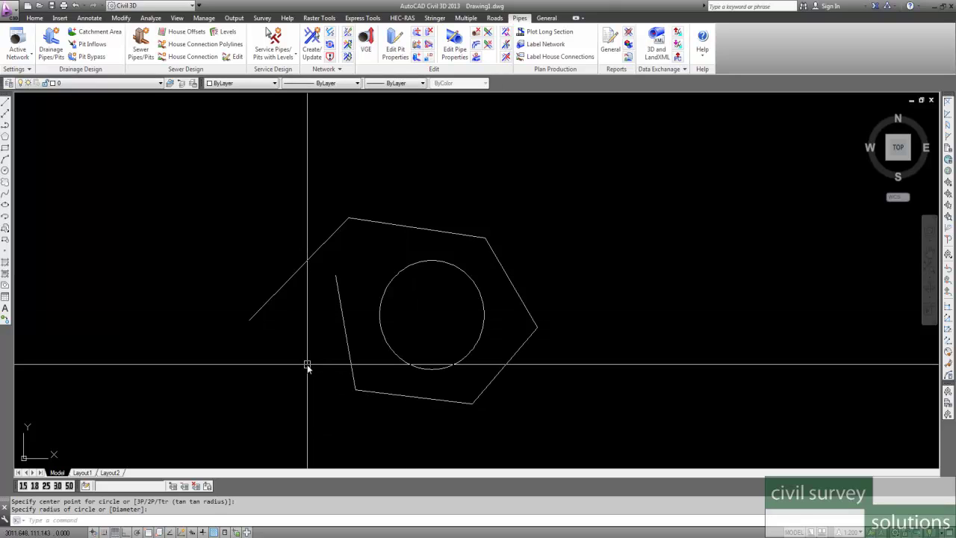
- Create block 'rubbish' from all seven objects, with its base point at the circle's centre
type("B")
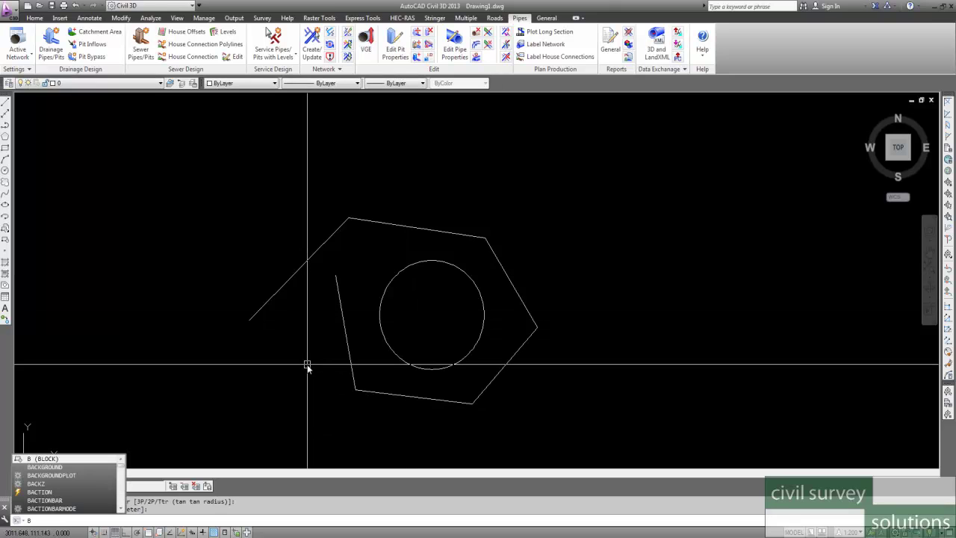
key("Return")
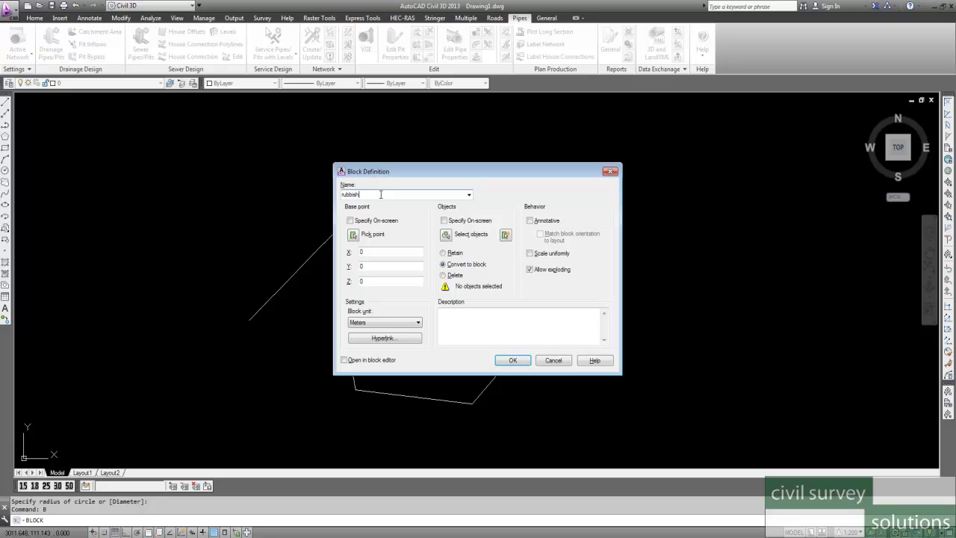
left_click(354, 235)
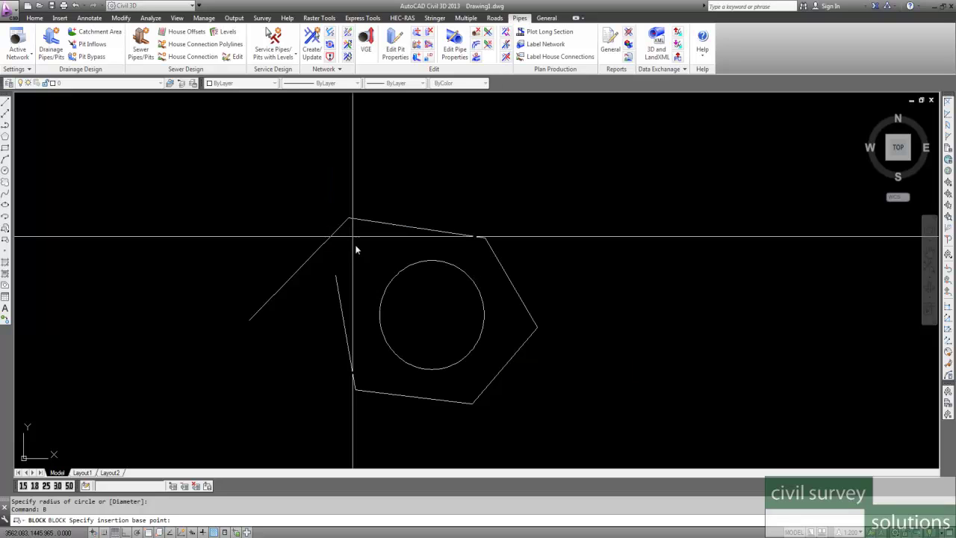
left_click(429, 318)
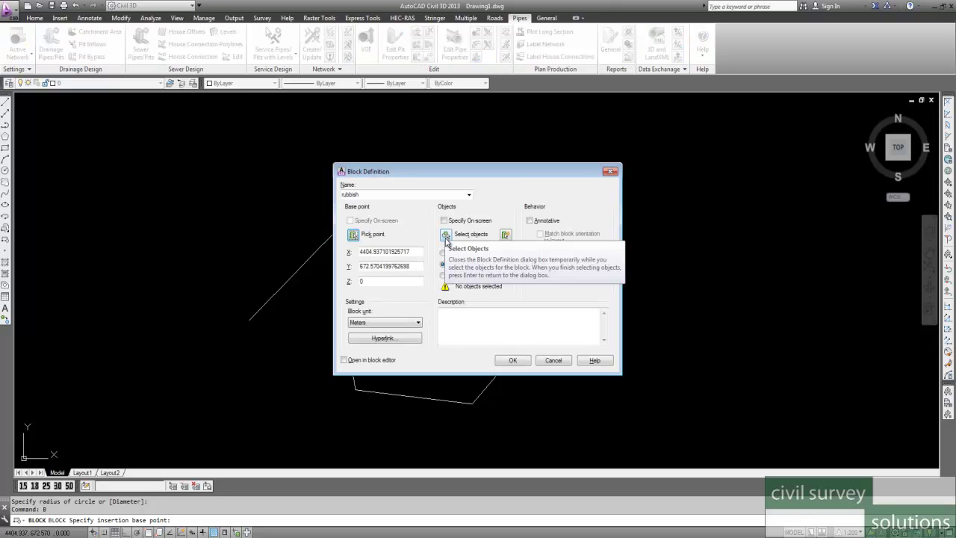
left_click(446, 236)
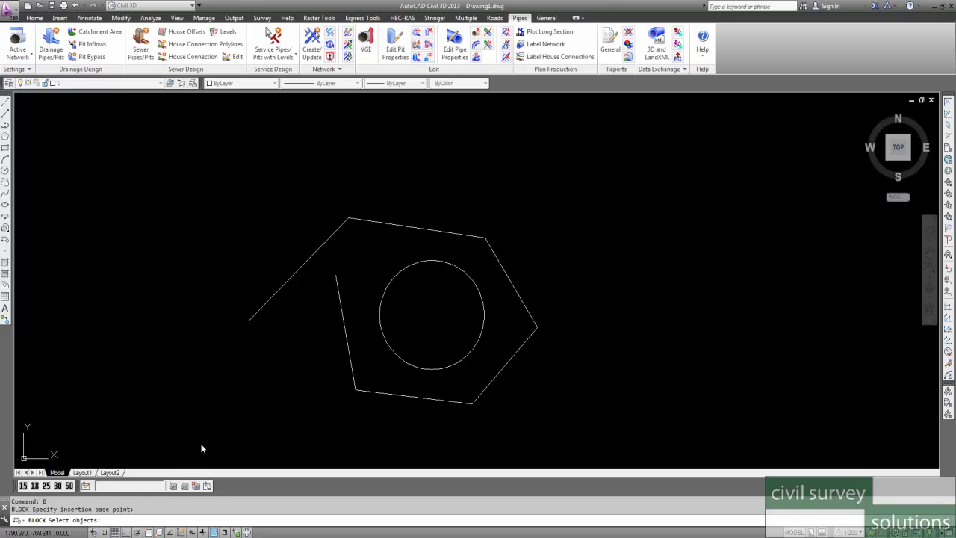
left_click(201, 446)
left_click(572, 178)
key("Return")
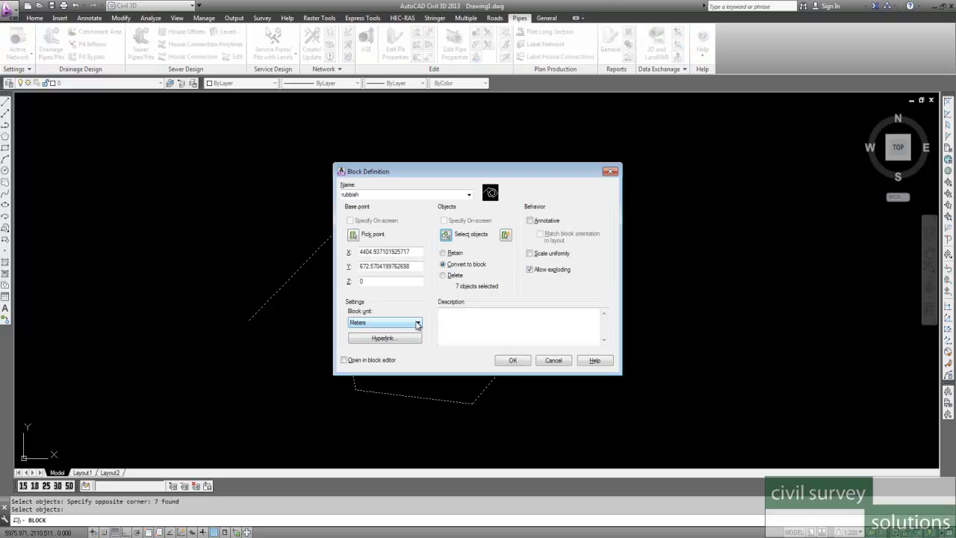
left_click(512, 360)
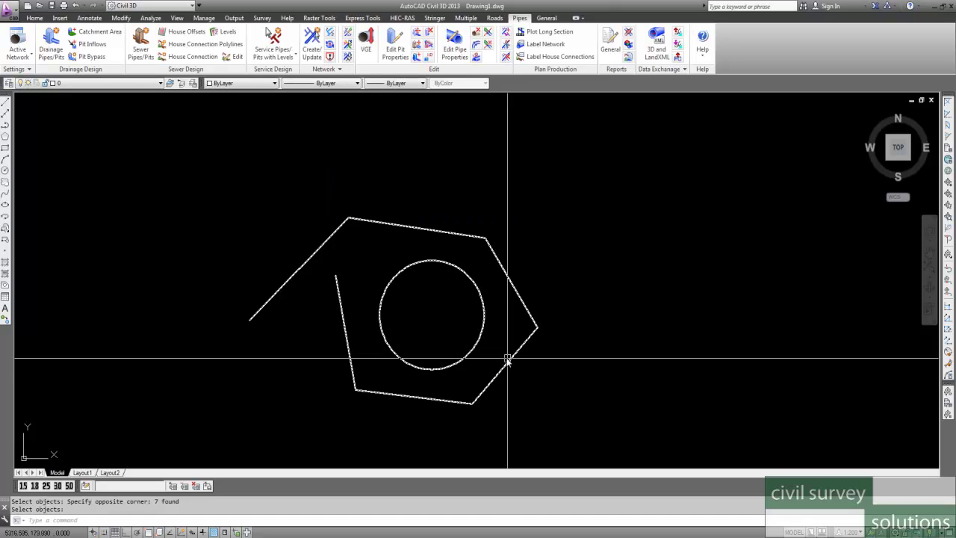
- Put the rubbish block on layer GRAD-FLINE using the Home tab's layer list
left_click(467, 353)
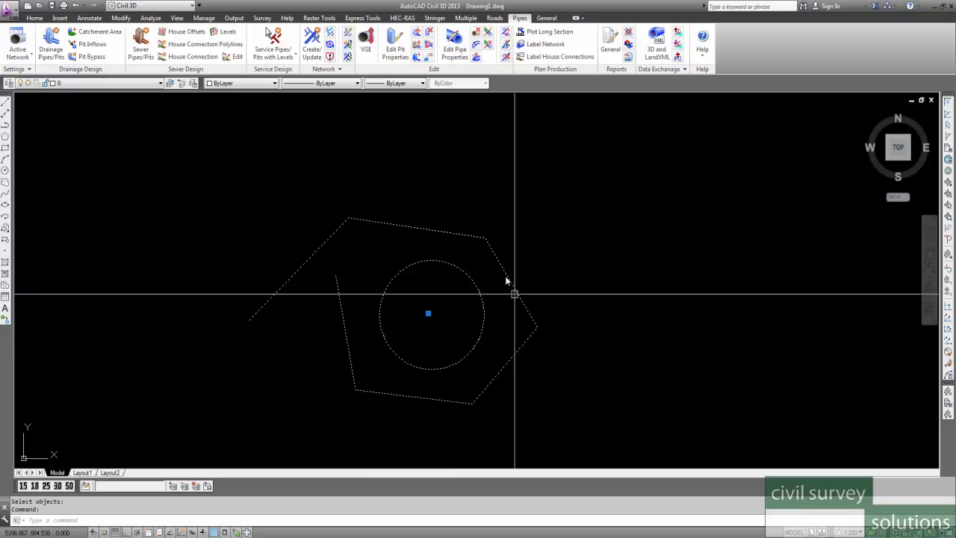
key("Escape")
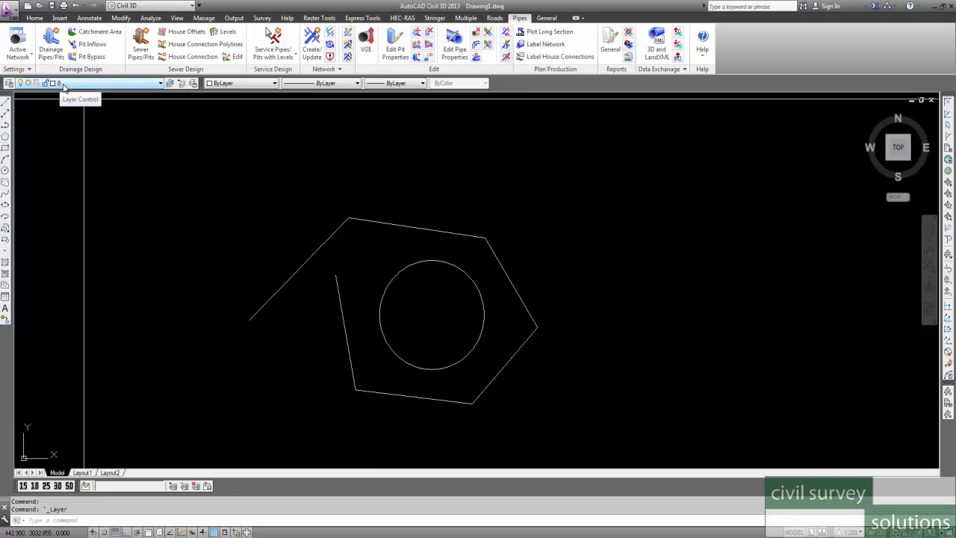
left_click(34, 19)
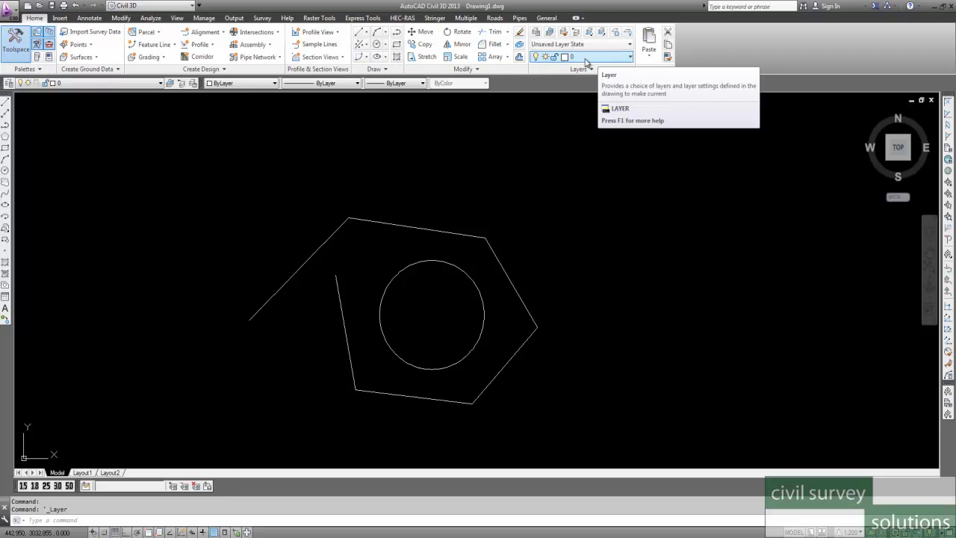
left_click(413, 230)
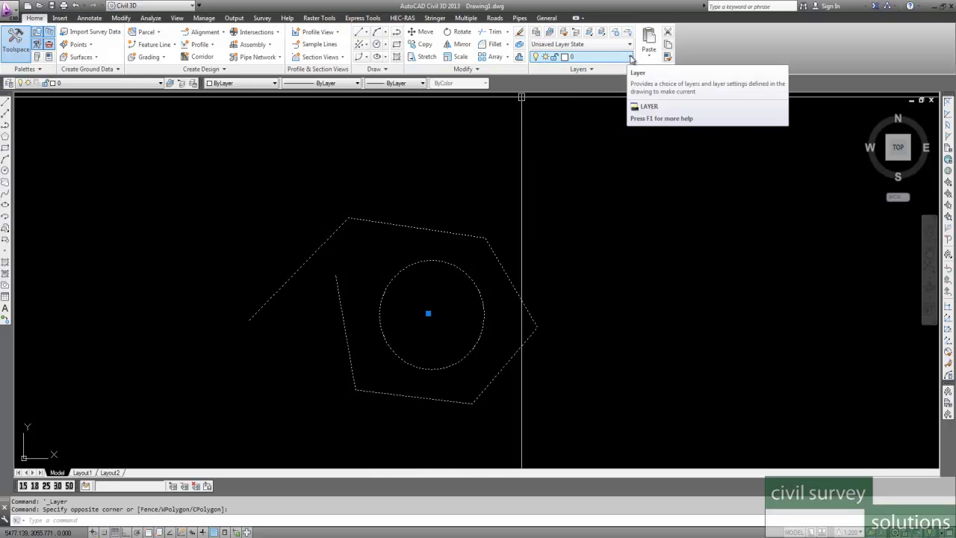
left_click(631, 59)
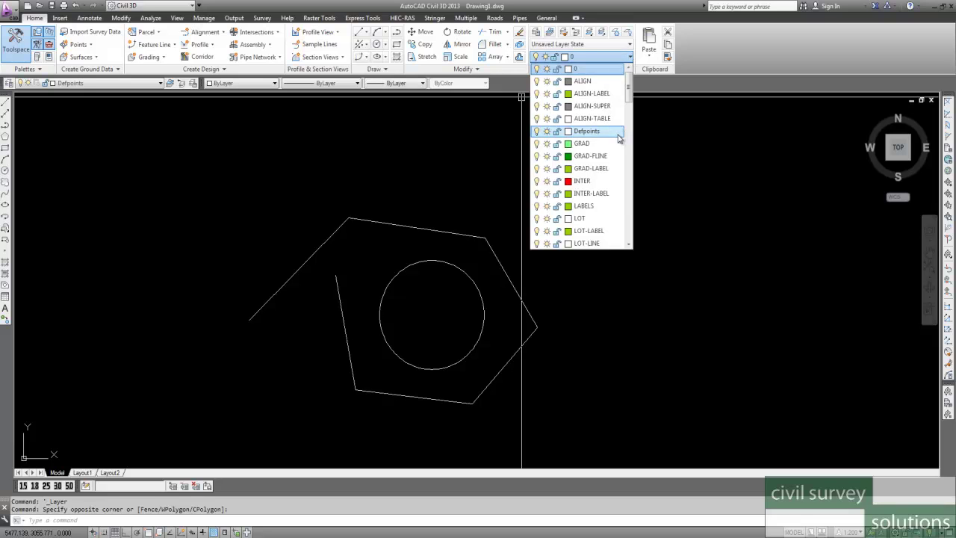
left_click(583, 156)
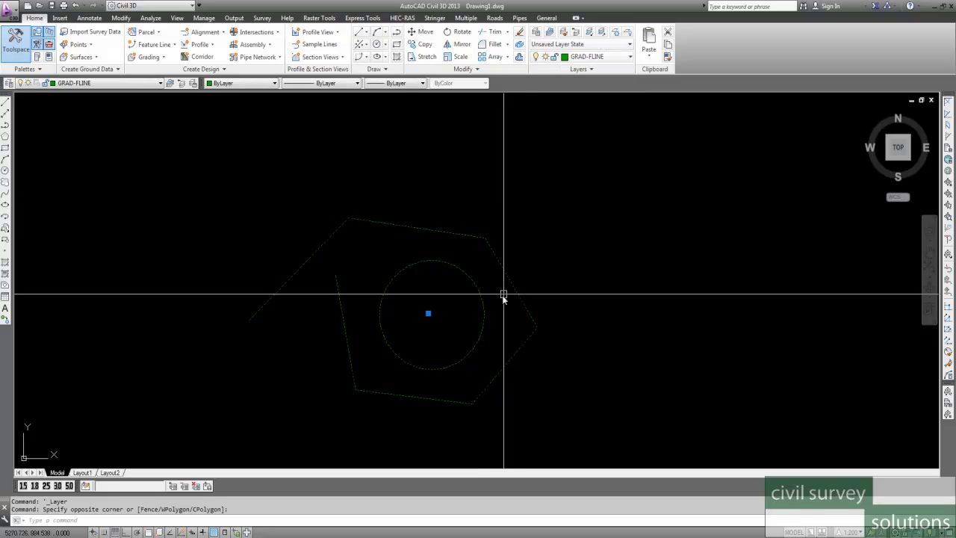
- Check that the block sits on GRAD-FLINE, then bring up the Layer Properties Manager
key("Escape")
key("Escape")
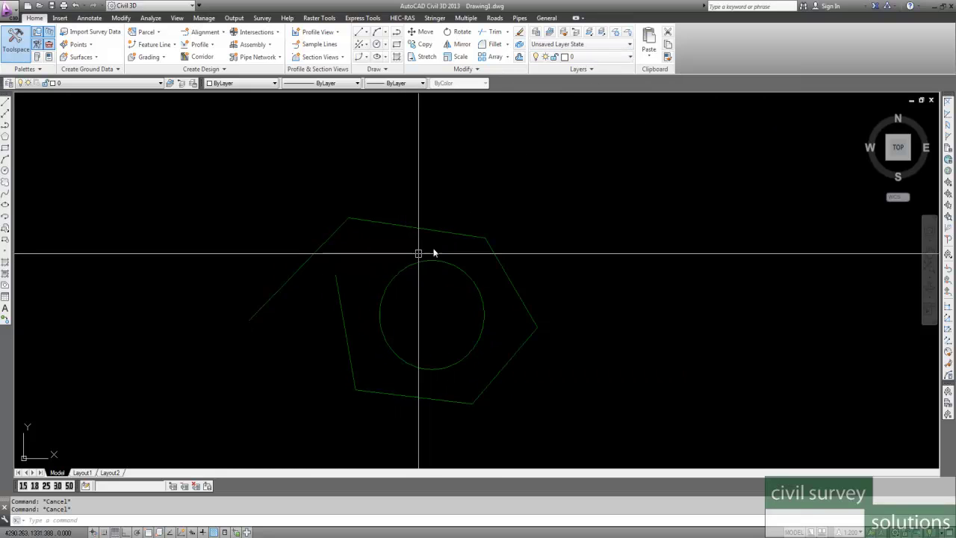
left_click(629, 57)
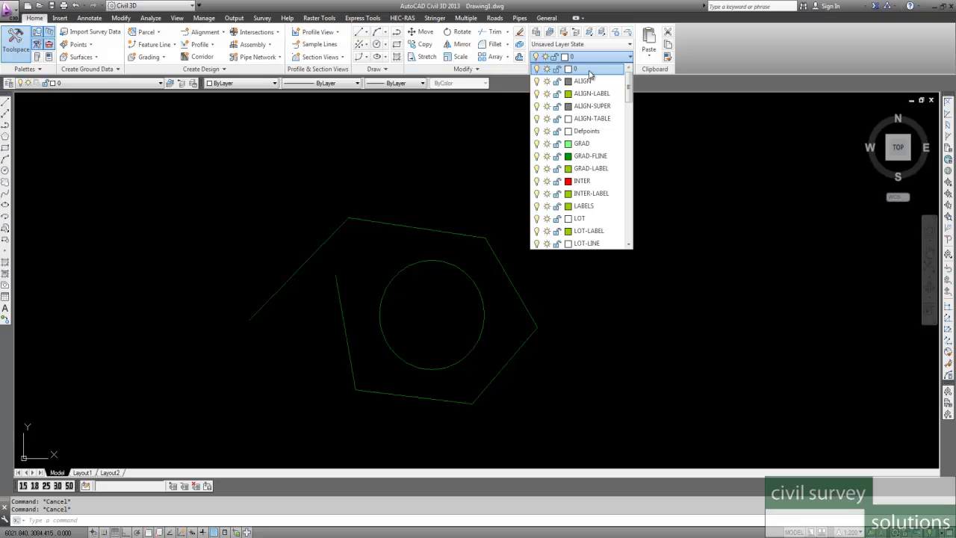
left_click(435, 149)
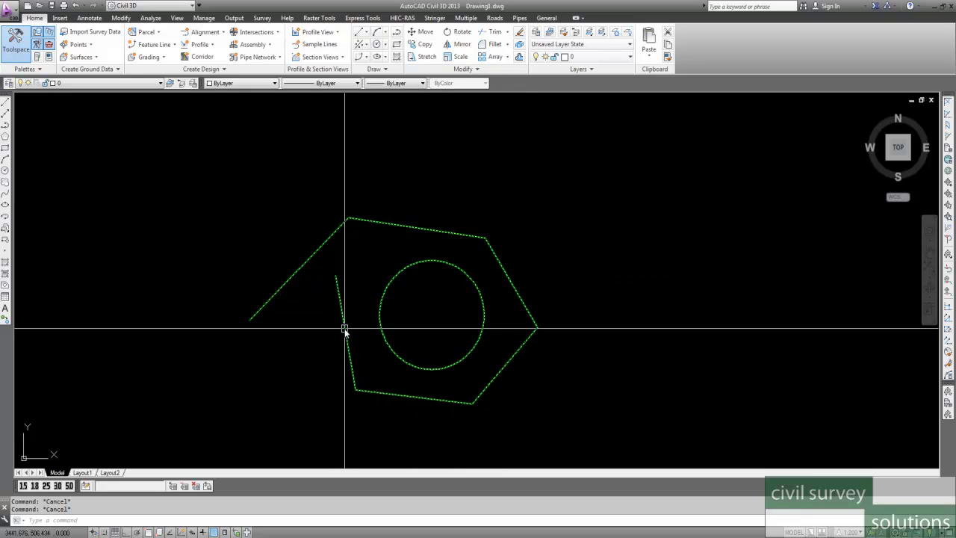
left_click(441, 235)
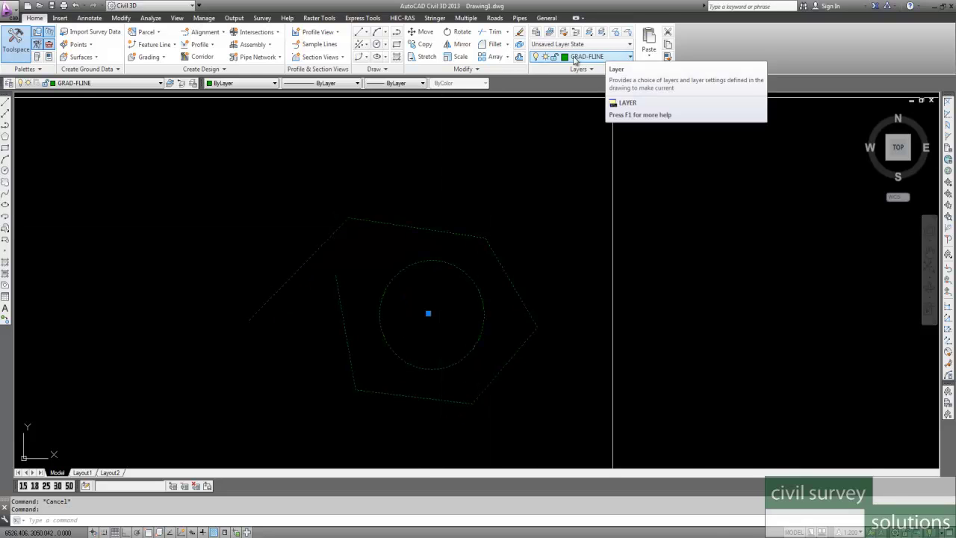
left_click(535, 34)
- Set the GRAD-FLINE layer's linetype to DASHED2 in the Layer Properties Manager
key("Escape")
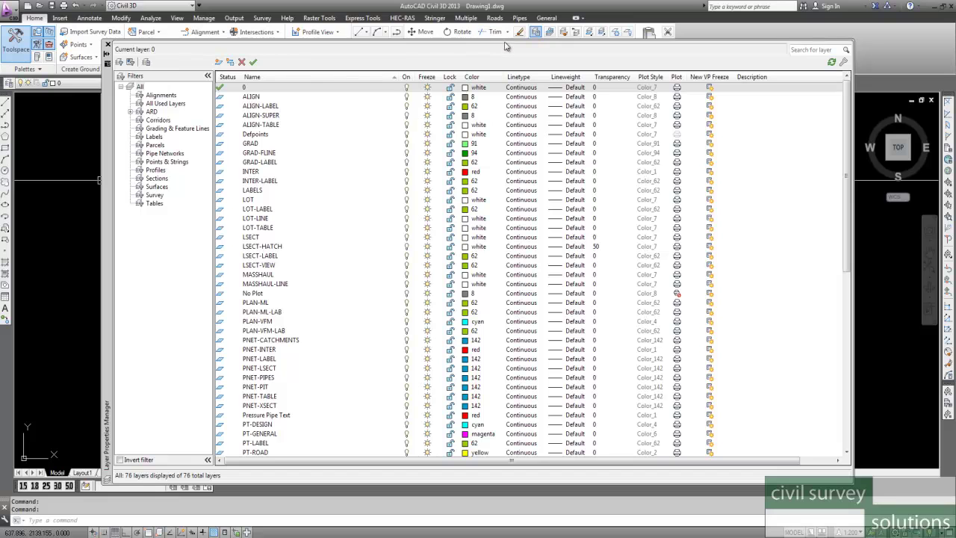
mouse_move(502, 42)
left_mouse_down()
mouse_move(516, 210)
mouse_move(529, 216)
left_mouse_up()
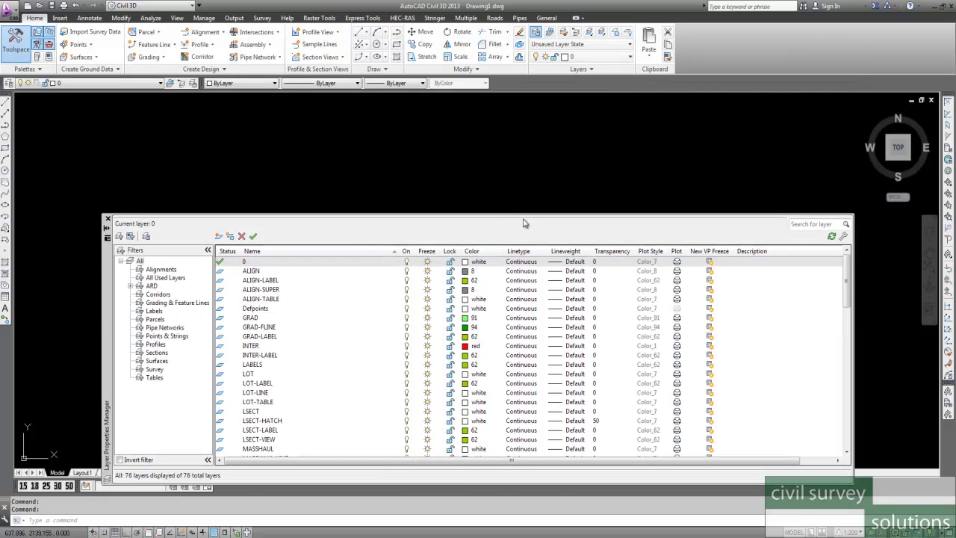
left_click(255, 330)
left_click(521, 328)
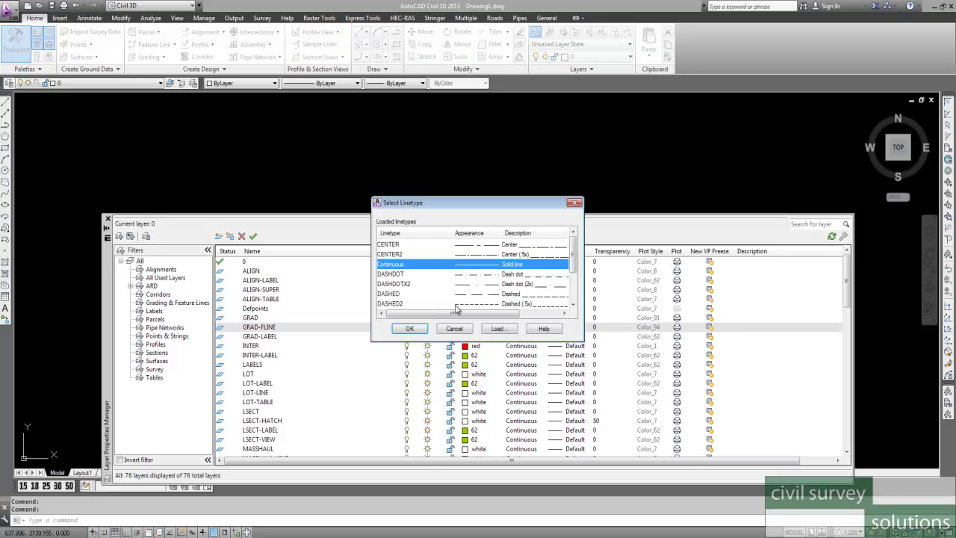
left_click(392, 303)
left_click(410, 329)
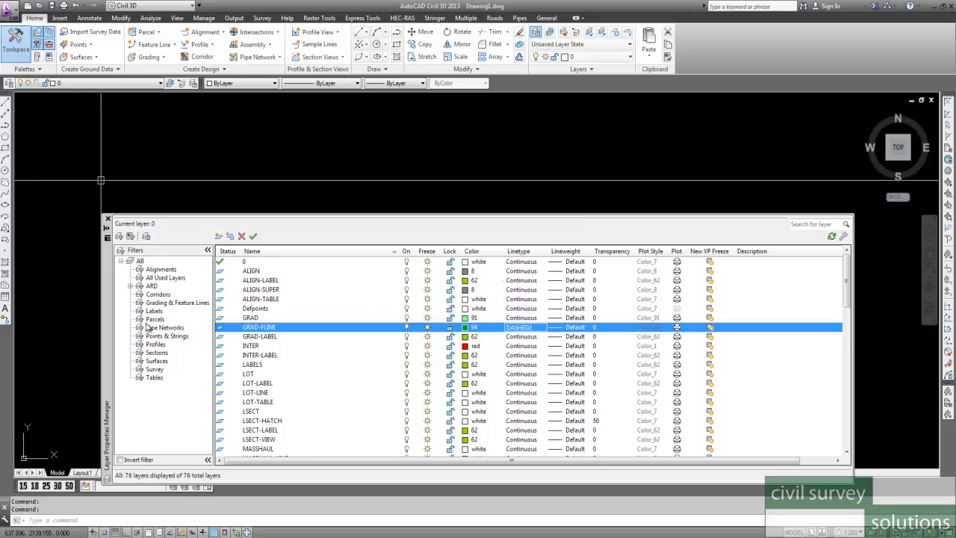
left_click_drag(161, 213, 217, 326)
left_click(358, 253)
mouse_move(369, 256)
middle_mouse_down()
mouse_move(420, 135)
mouse_move(431, 153)
middle_mouse_up()
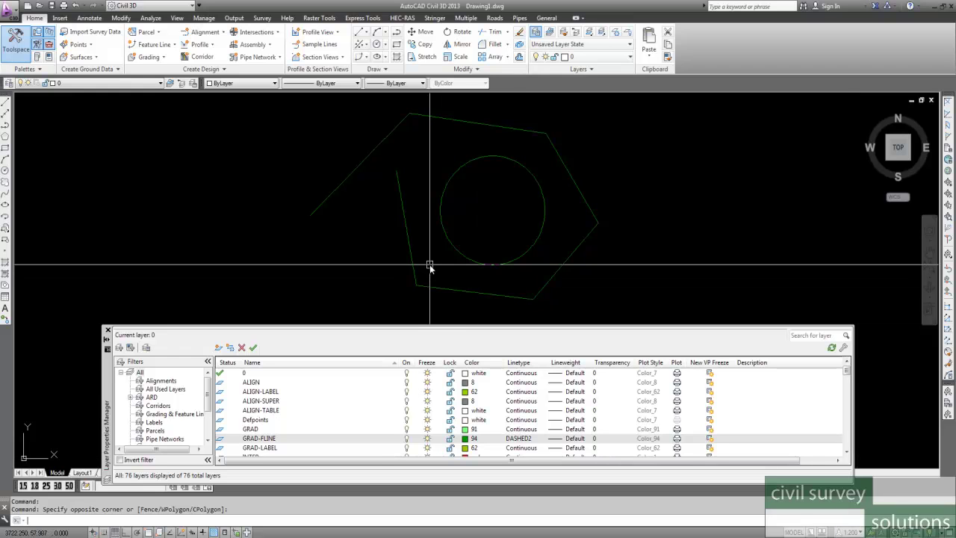
- Measure the hexagon's width between its left and right vertices (3188.267)
key("Return")
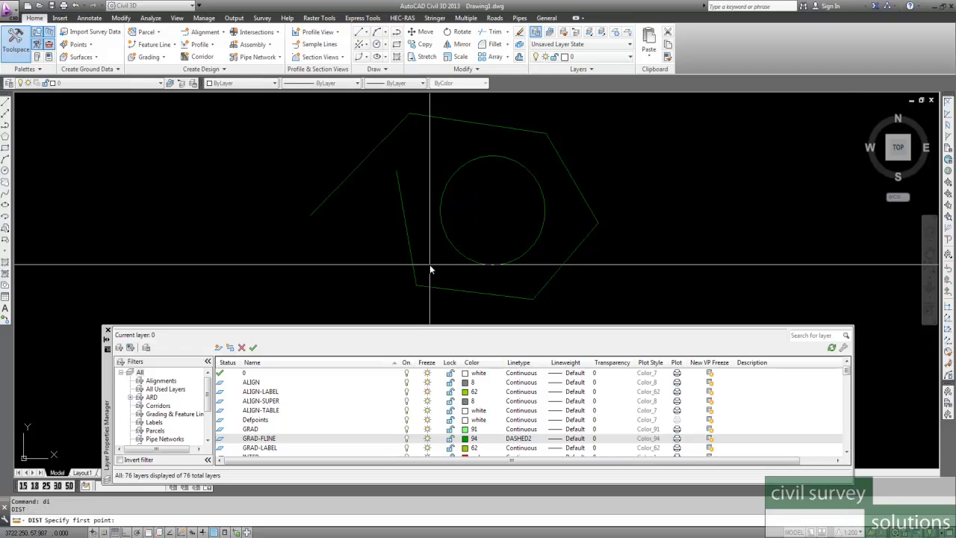
left_click(313, 220)
left_click(587, 214)
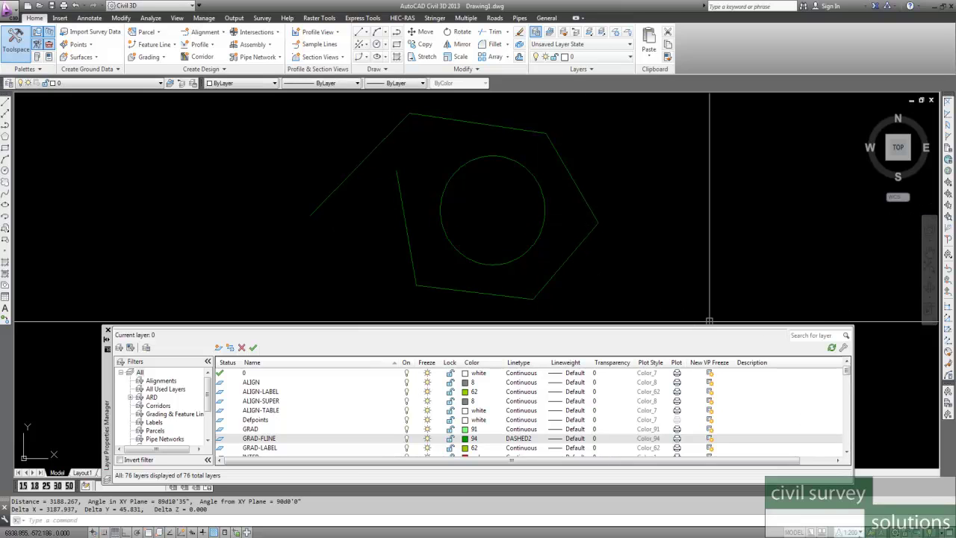
- Set the annotation scale to 1:500000 and regenerate so the dashes display
left_click(846, 531)
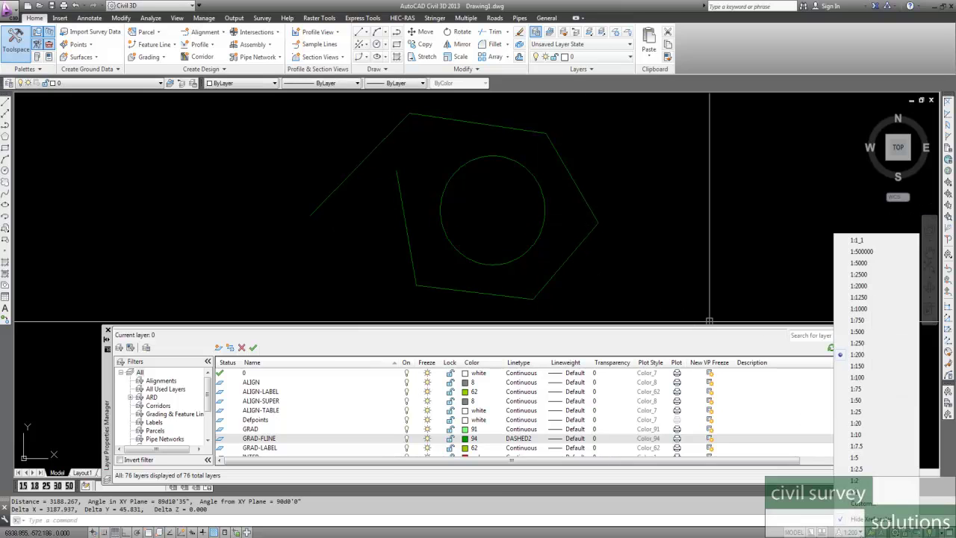
left_click(861, 252)
type("re")
key("Return")
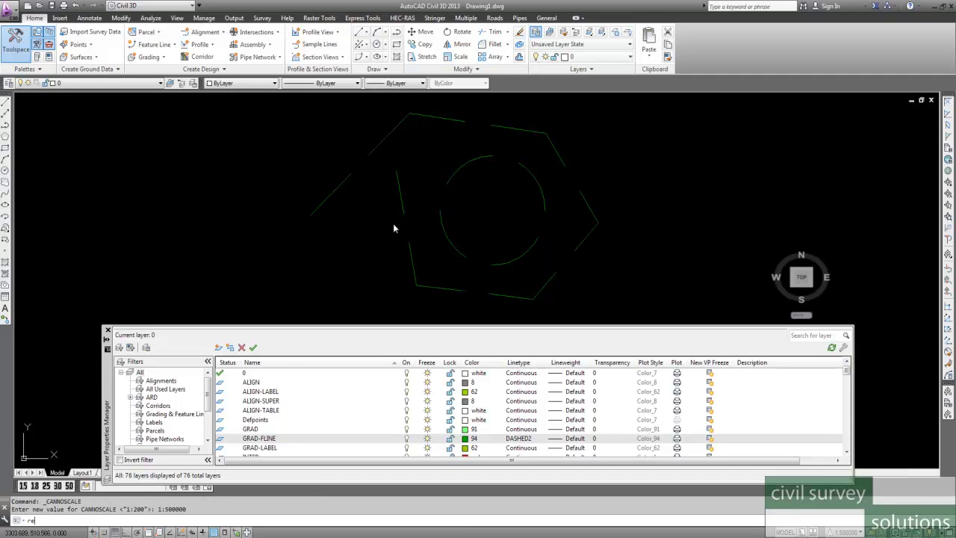
left_click(520, 442)
left_click(392, 254)
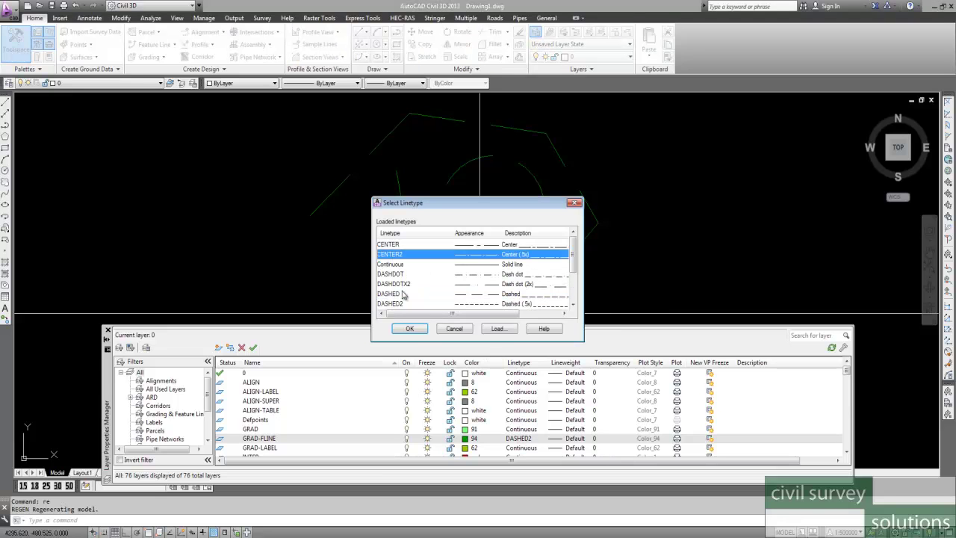
left_click(411, 331)
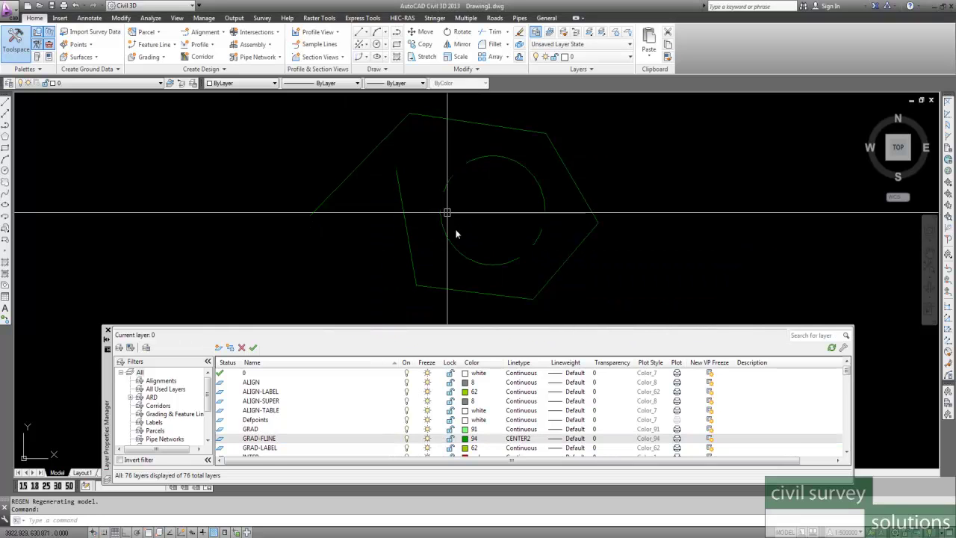
left_click(519, 439)
left_click(398, 304)
left_click(409, 330)
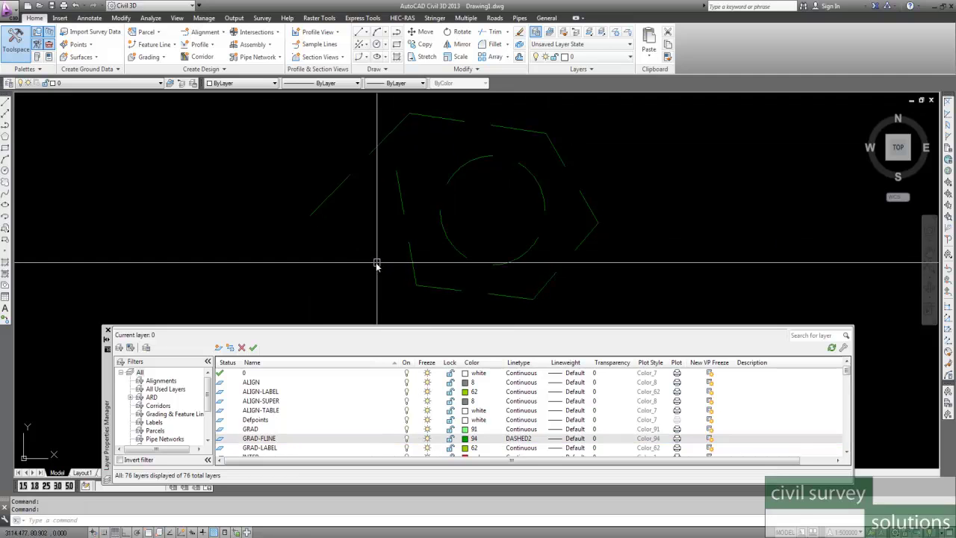
left_click(398, 188)
double_click(398, 193)
left_click(470, 345)
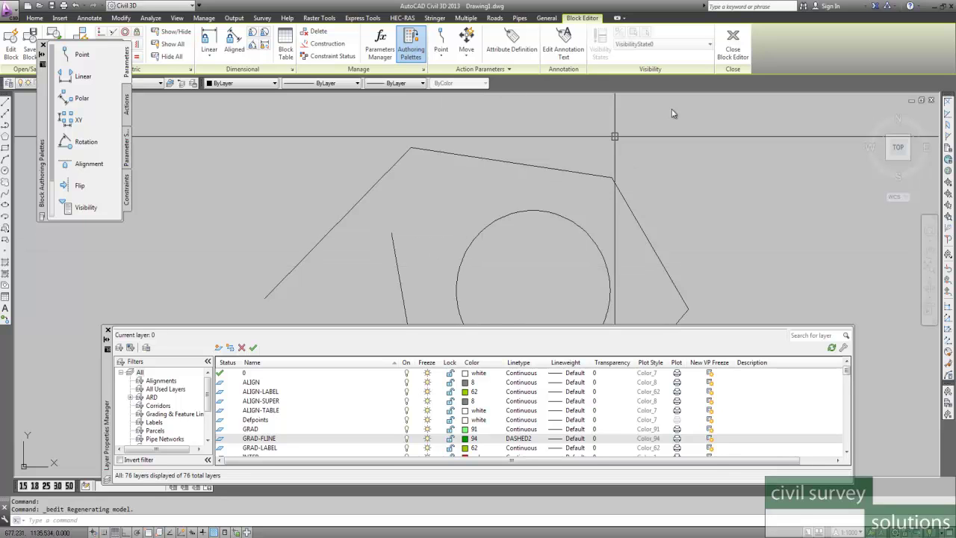
left_click(733, 38)
left_click(455, 286)
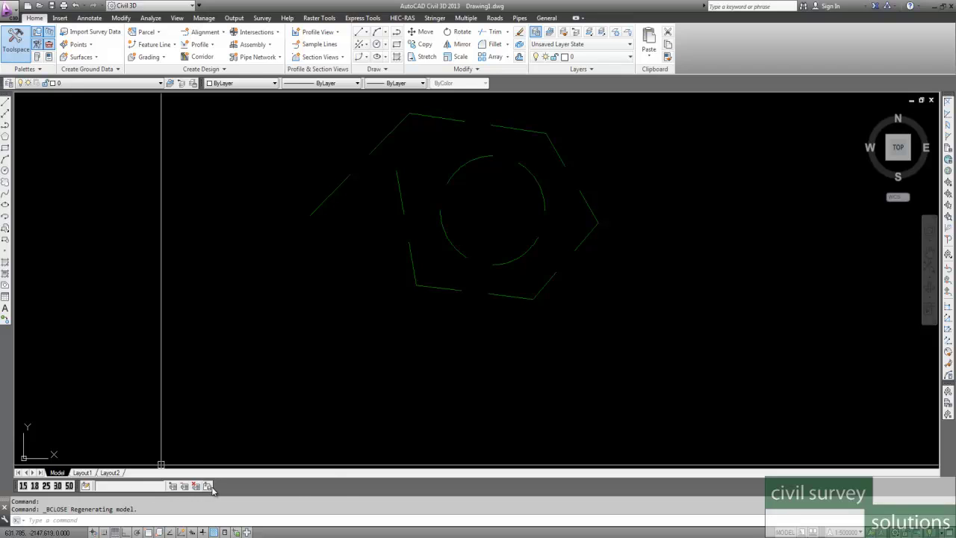
right_click(339, 489)
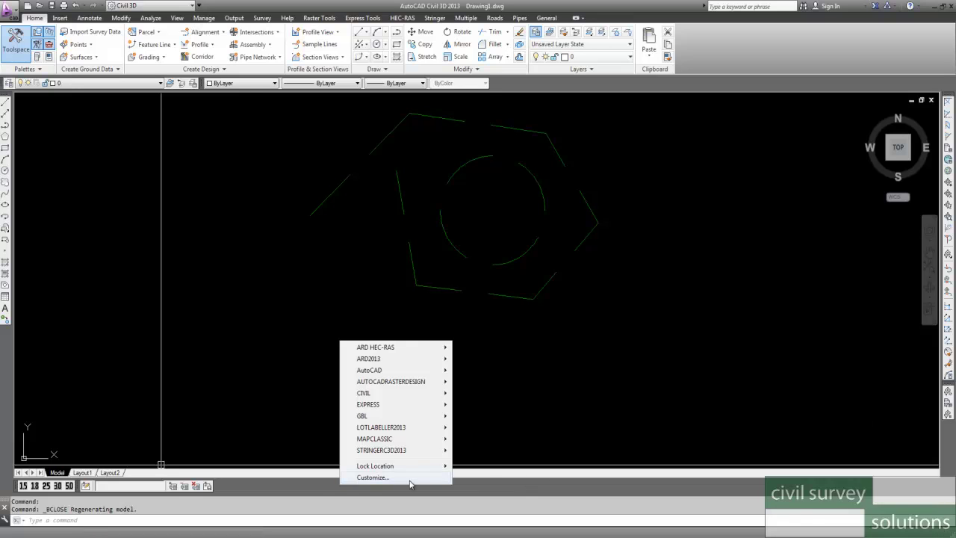
mouse_move(376, 372)
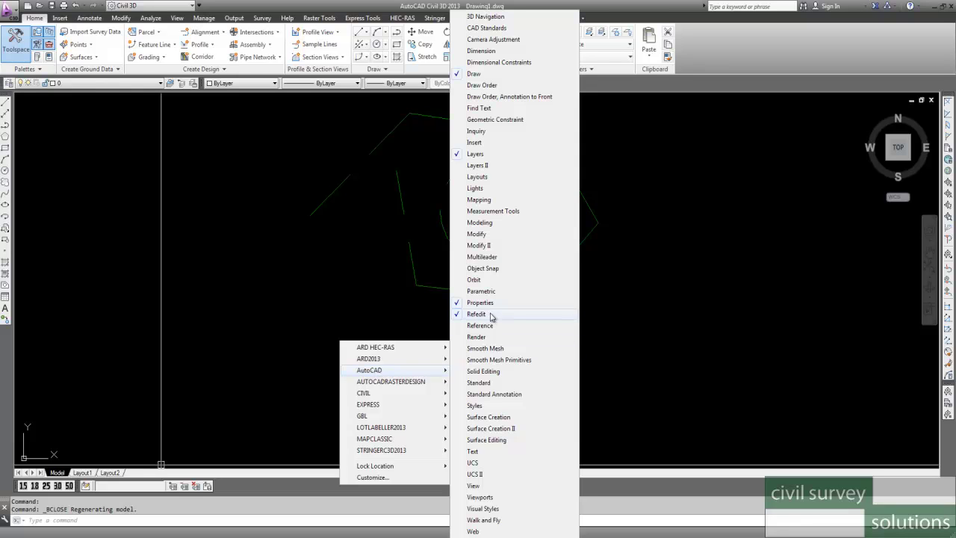
left_click(350, 310)
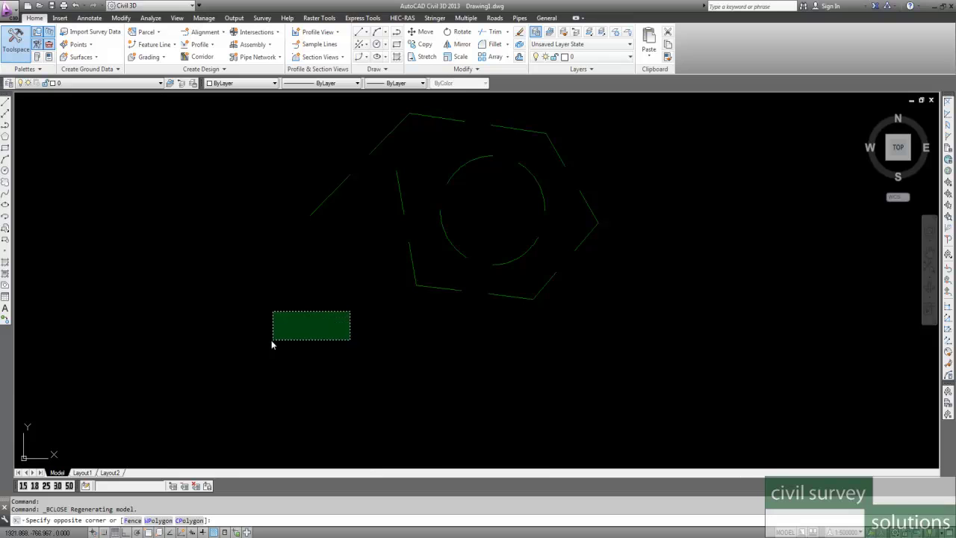
- Open the rubbish block for in-place editing with Edit Reference
left_click(88, 487)
left_click(435, 288)
left_click(468, 350)
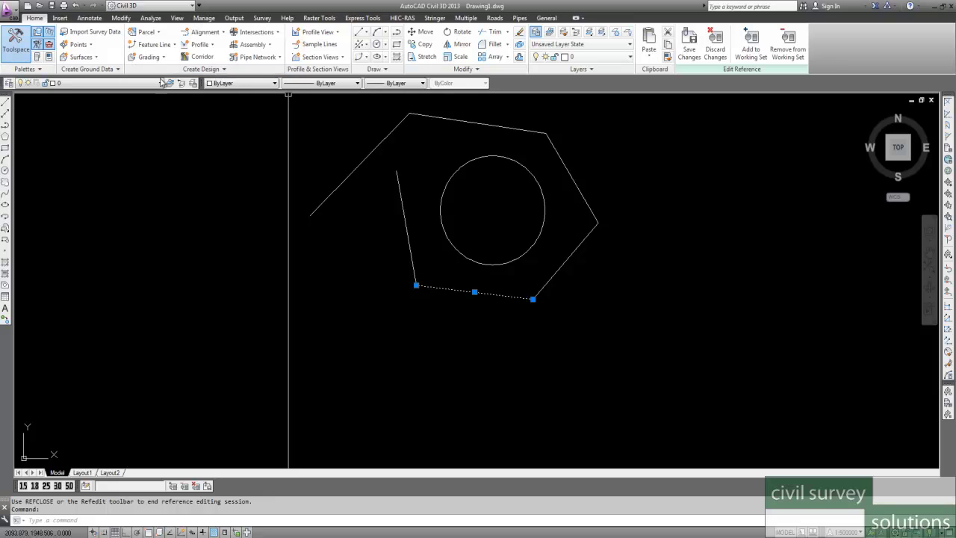
- Make the block's bottom line red in the Properties palette
key("ctrl+1")
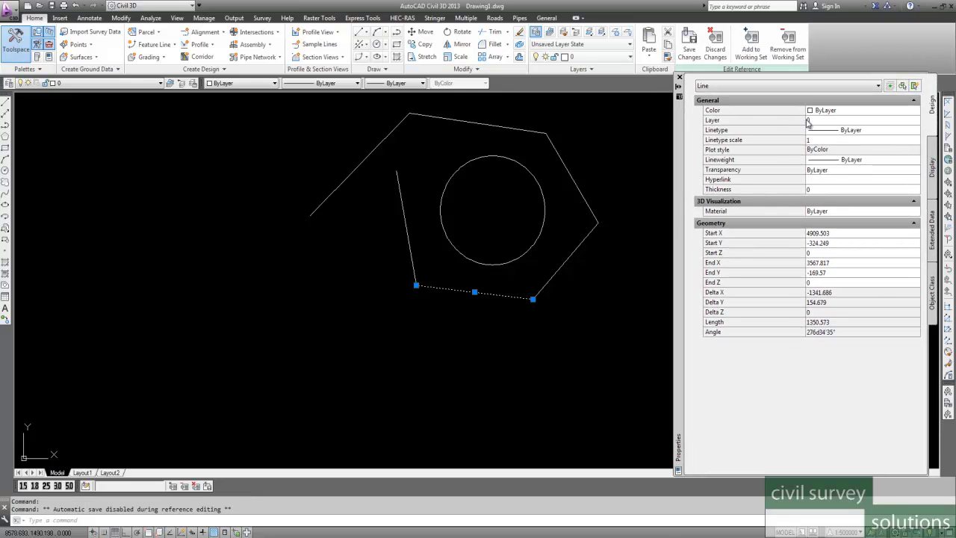
left_click(882, 111)
left_click(916, 110)
left_click(817, 140)
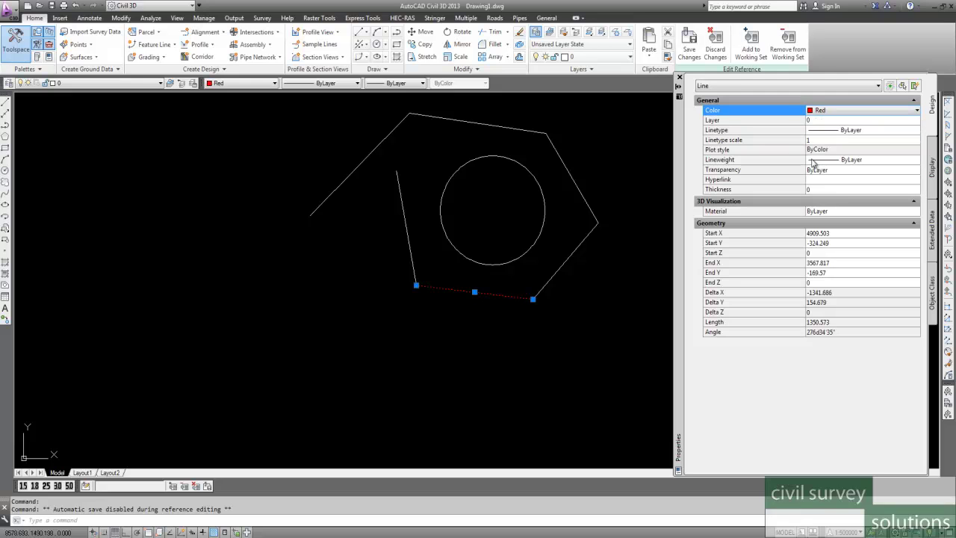
left_click(364, 337)
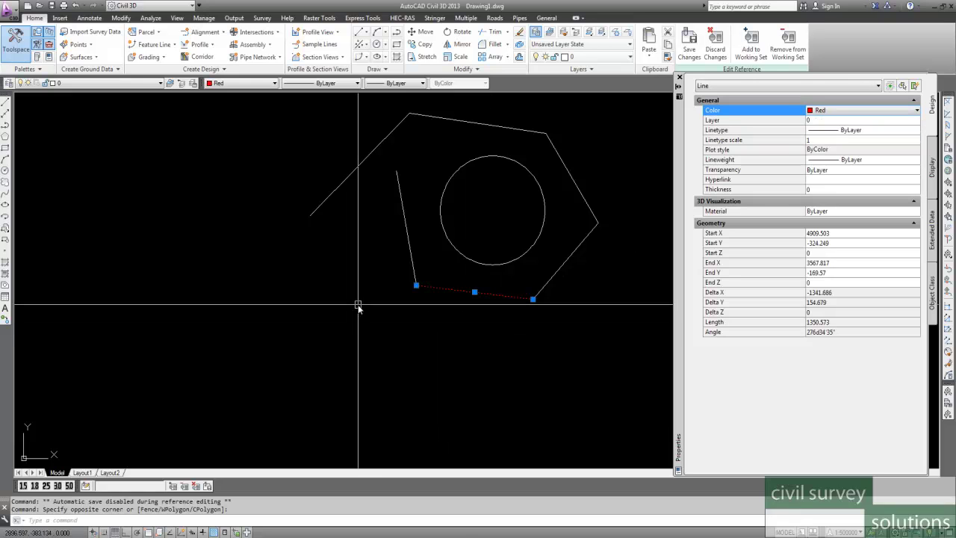
key("Escape")
key("Escape")
- Set the circle's linetype to Continuous and save the reference edits
left_click(485, 158)
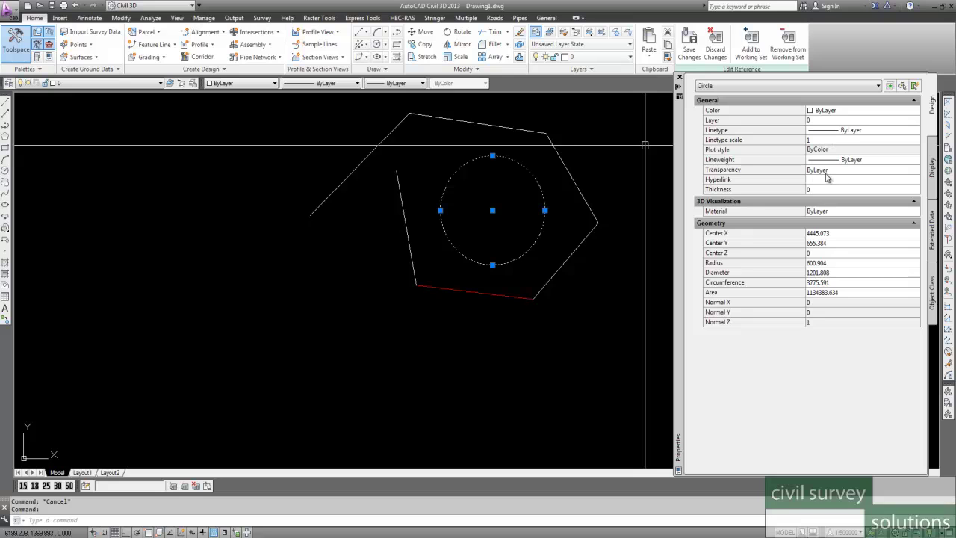
left_click(851, 130)
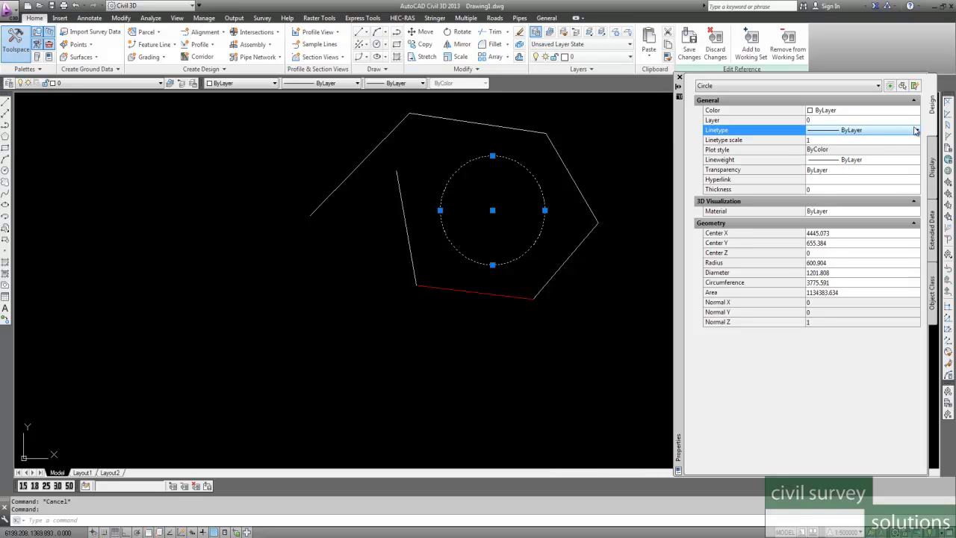
left_click(915, 131)
left_click(855, 178)
left_click(348, 374)
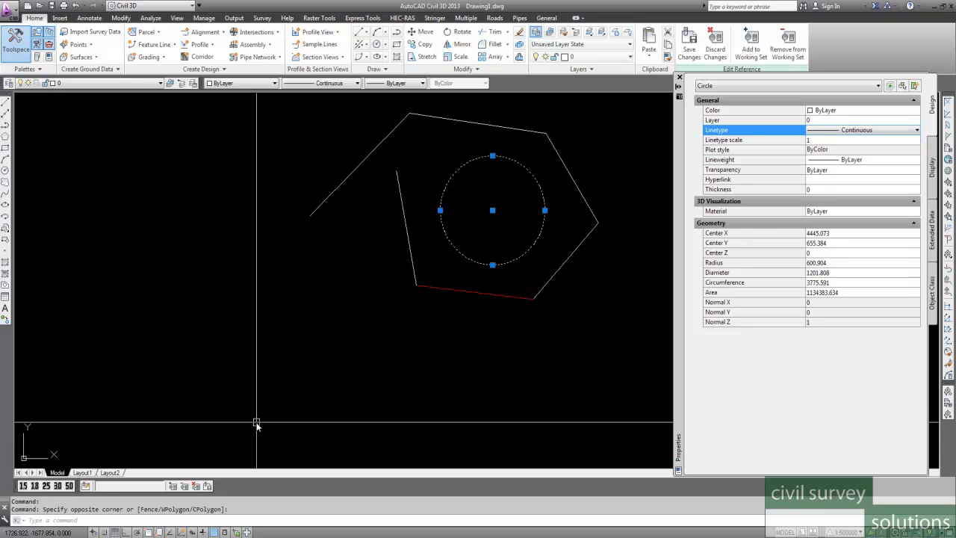
left_click(209, 485)
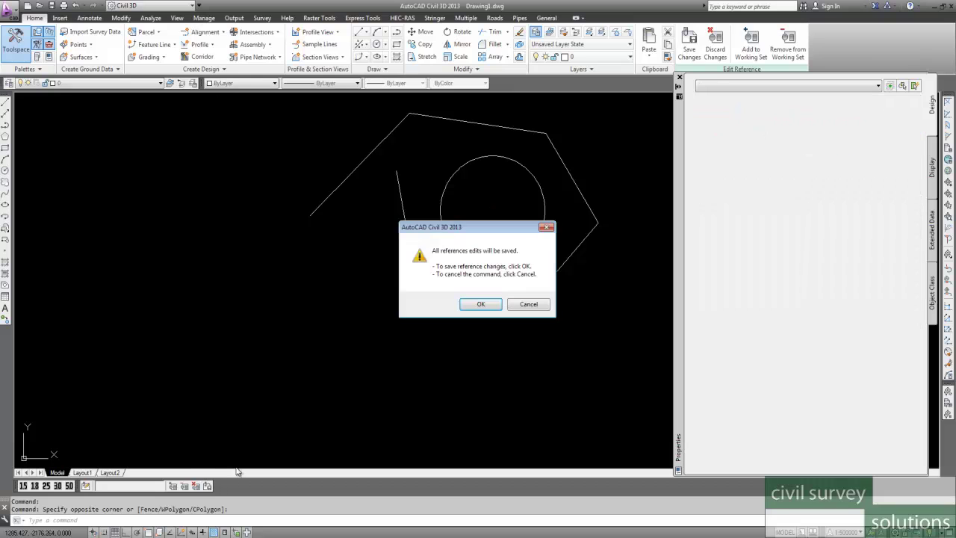
left_click(481, 304)
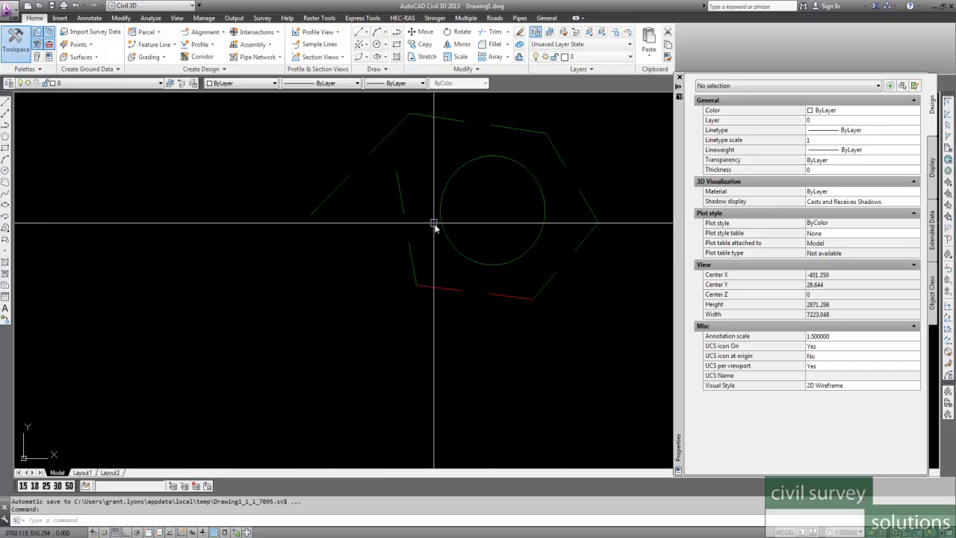
- Move the rubbish block onto layer LOT
left_click(451, 284)
left_click(618, 56)
left_click(588, 131)
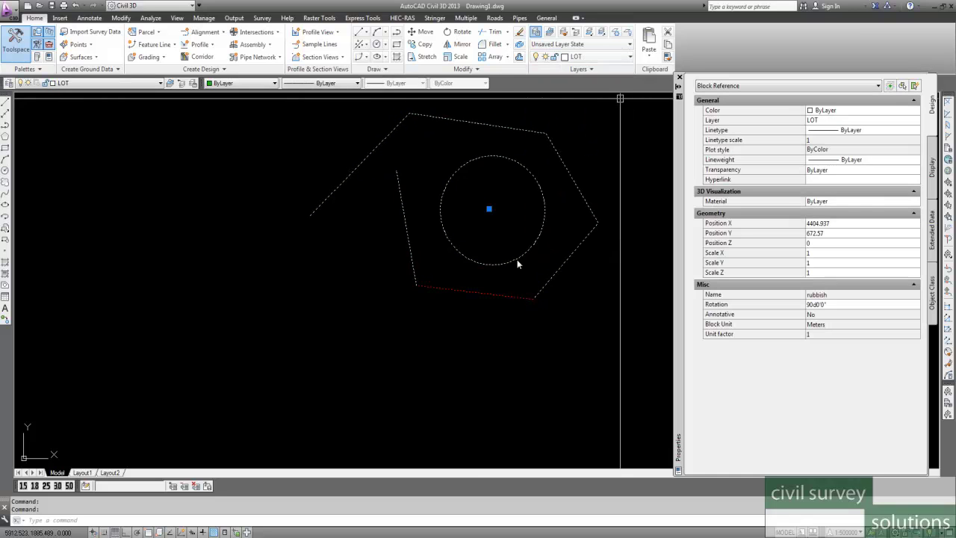
key("Escape")
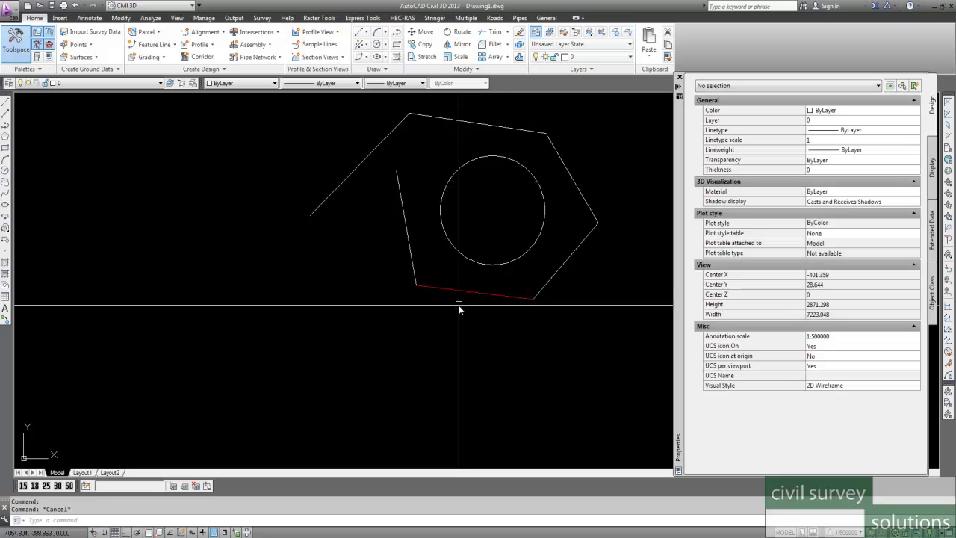
- Make GRAD-FLINE the current layer and move the block back onto GRAD-FLINE
left_click(631, 58)
left_click(591, 159)
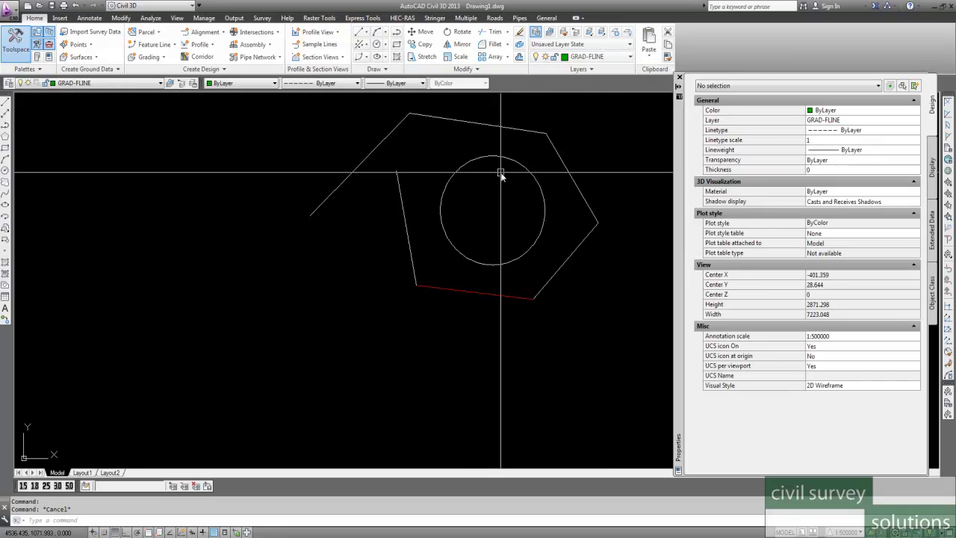
left_click(552, 277)
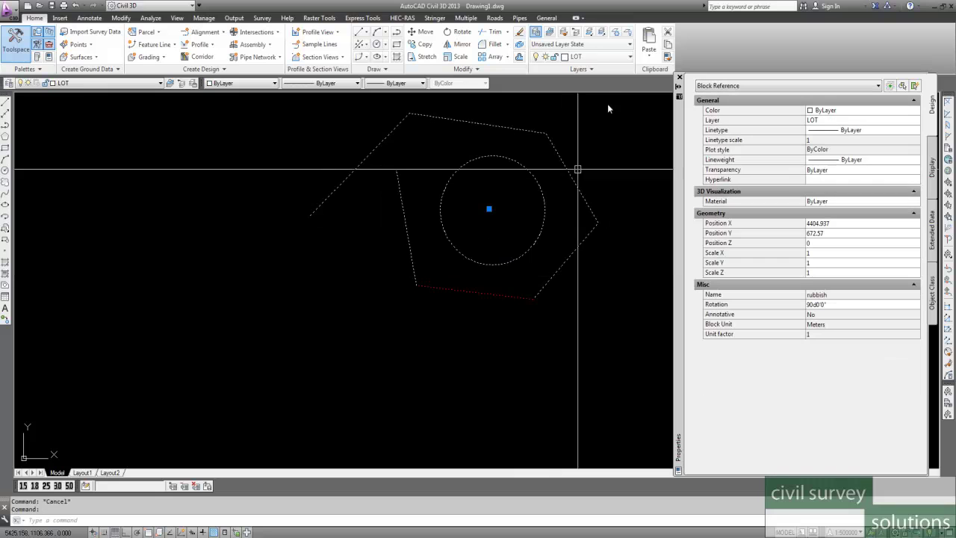
left_click(631, 56)
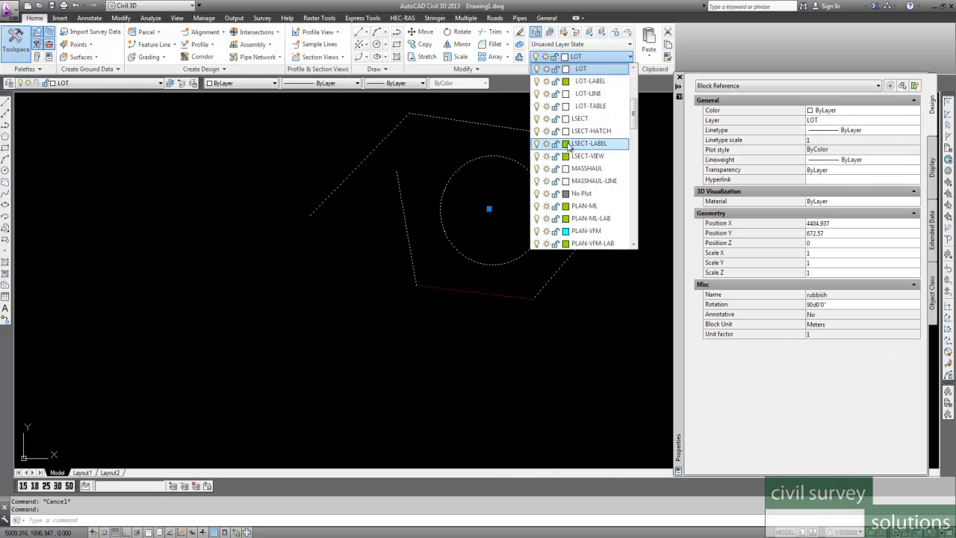
scroll(575, 157, "up", 3)
left_click(589, 120)
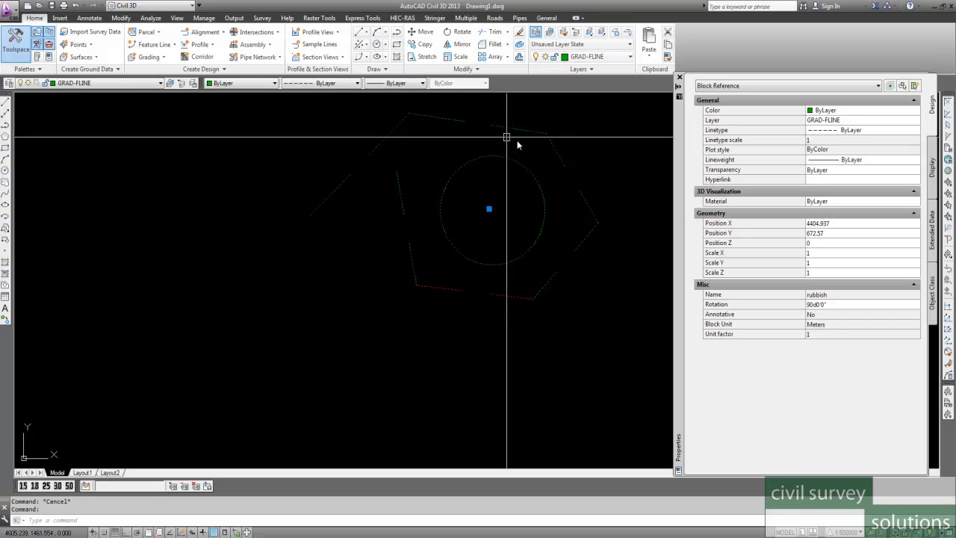
key("Escape")
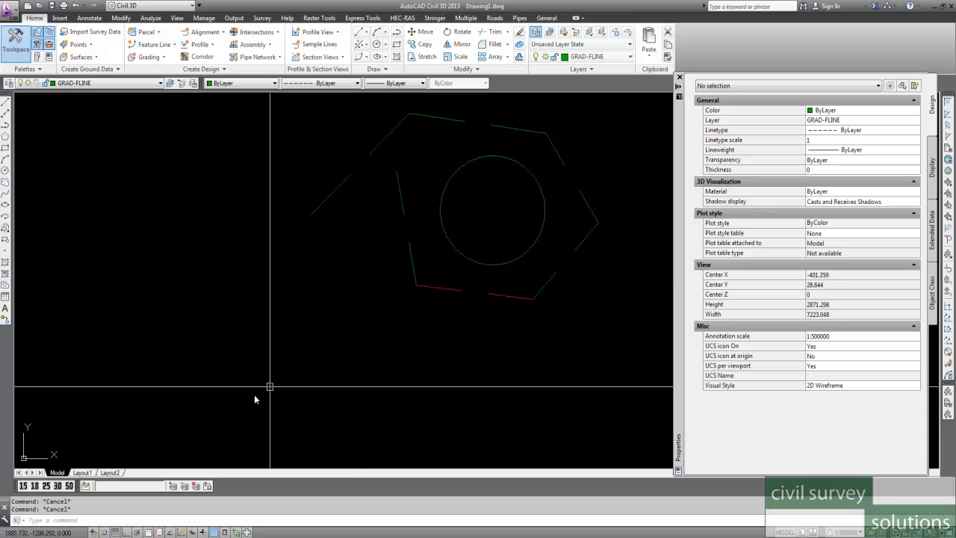
- Open the rubbish block again for in-place reference editing
left_click(85, 486)
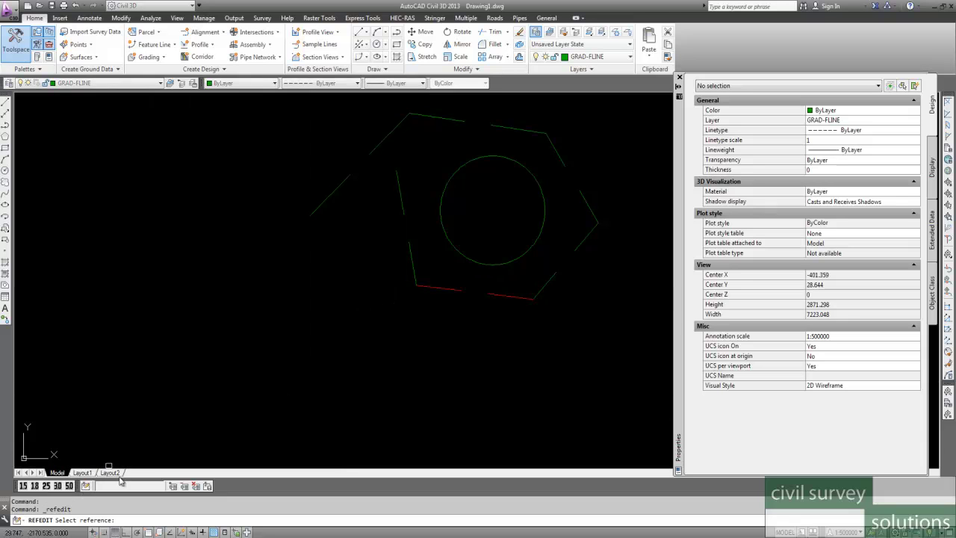
left_click(409, 256)
left_click(468, 351)
- Put the block's upper-left diagonal line on layer PT-SURVEY and save the block edits
left_click(345, 168)
left_click(330, 214)
left_click(629, 56)
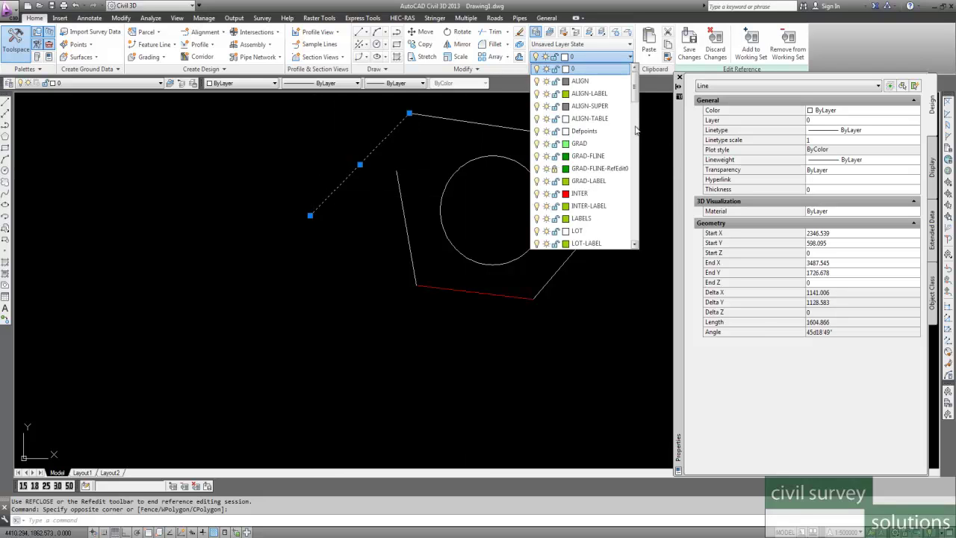
left_click_drag(635, 100, 629, 157)
left_click(584, 130)
left_click(628, 56)
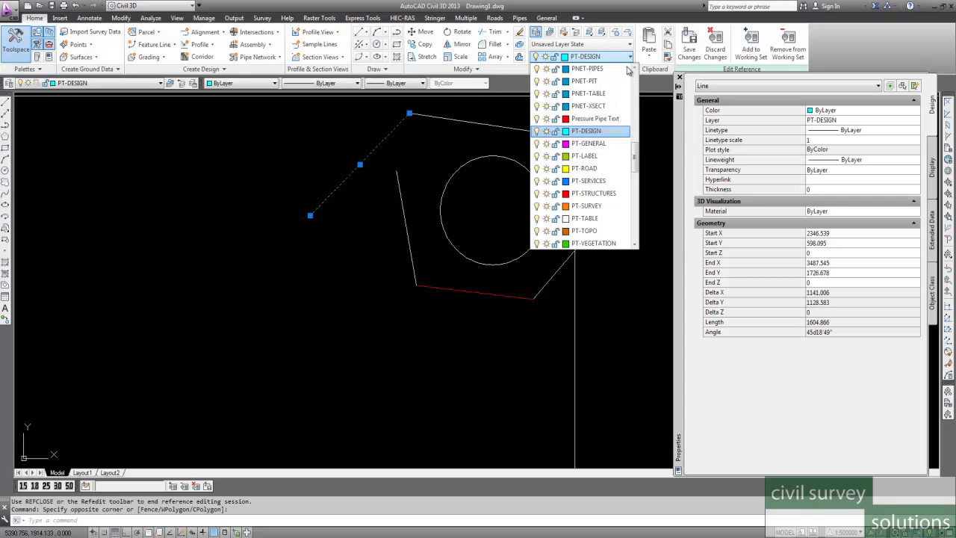
left_click(584, 143)
key("Escape")
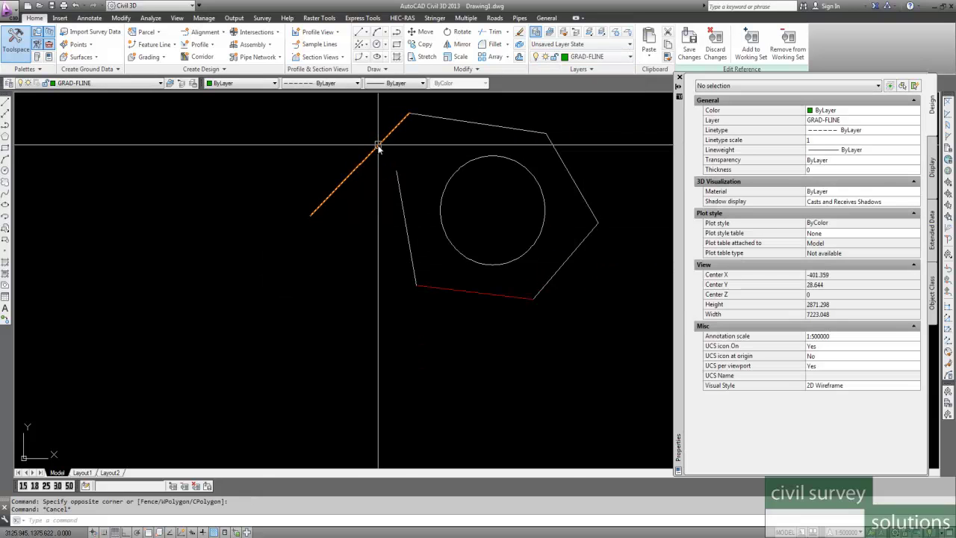
left_click(208, 486)
left_click(477, 304)
- Restore previously isolated layers, then isolate GRAD-FLINE by picking the hexagon and later the orange diagonal line
left_click(600, 33)
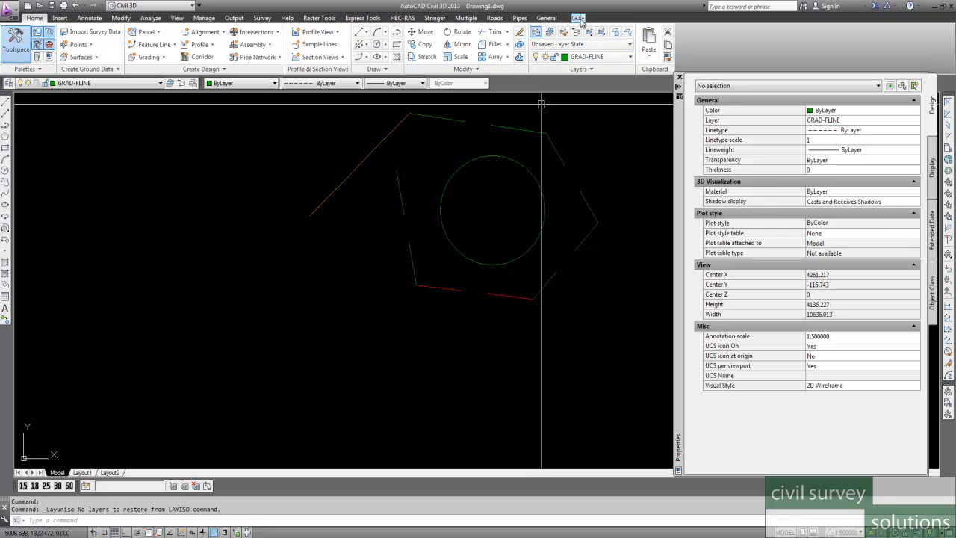
left_click(588, 32)
left_click(518, 131)
key("Return")
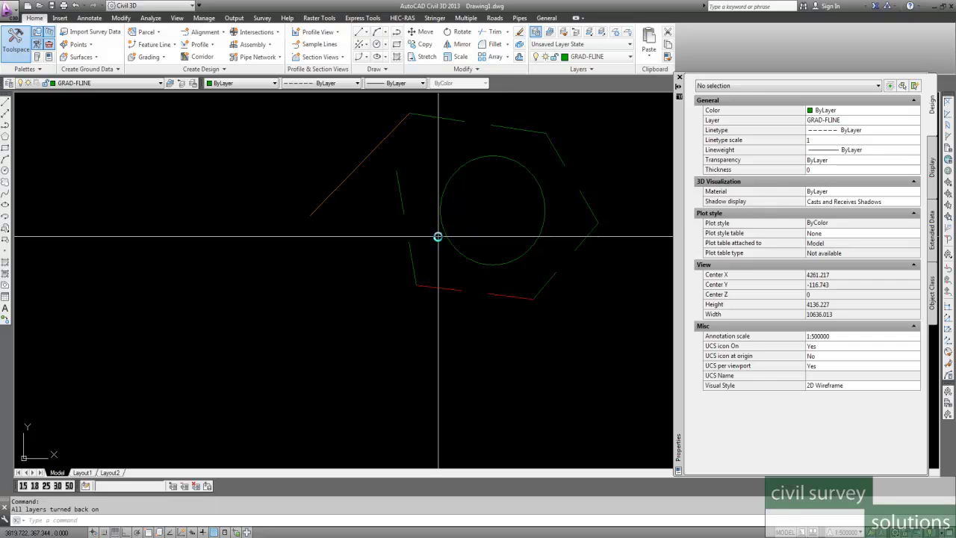
left_click(590, 32)
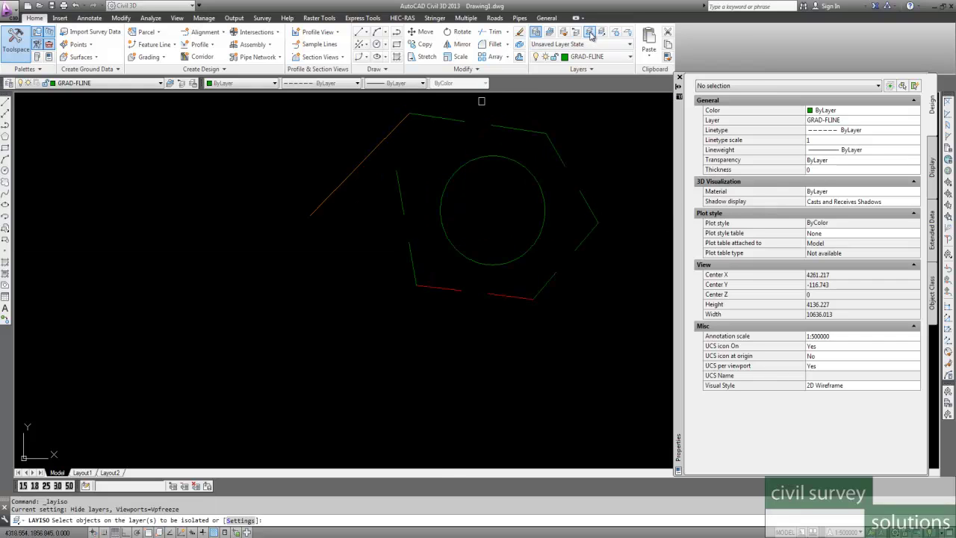
left_click(363, 161)
key("Return")
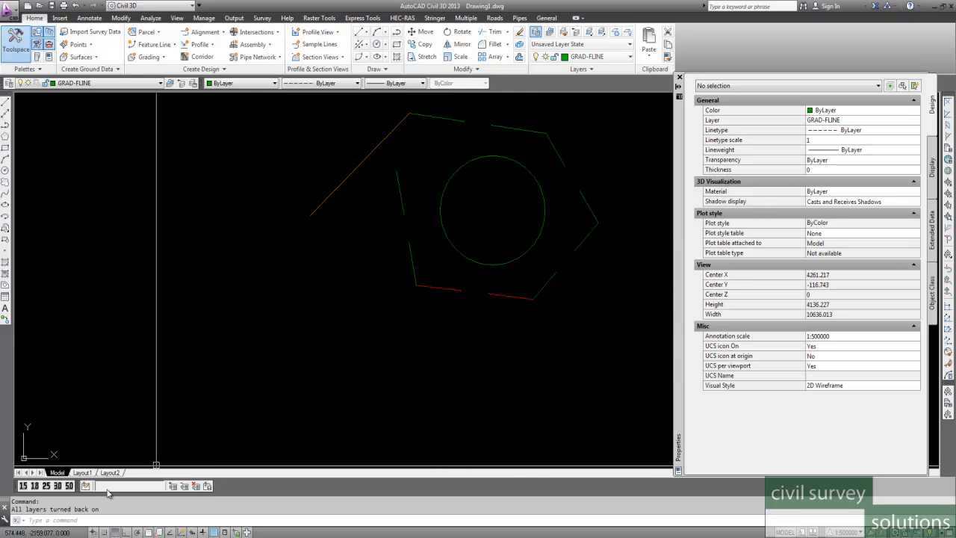
- Open the rubbish block with REFEDIT and select its upper-left diagonal, left slanted and bottom red lines
left_click(441, 292)
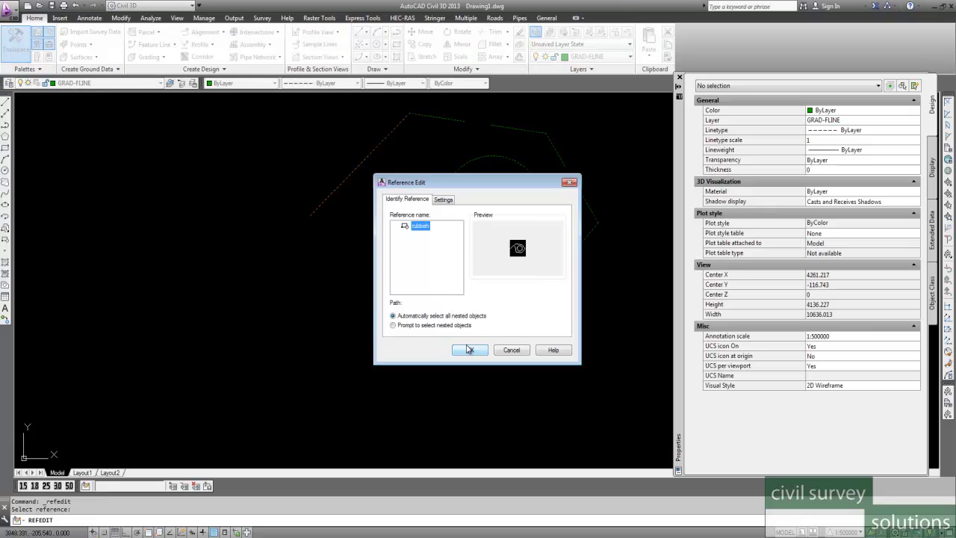
left_click(468, 350)
left_click(331, 194)
left_click(405, 224)
left_click(447, 288)
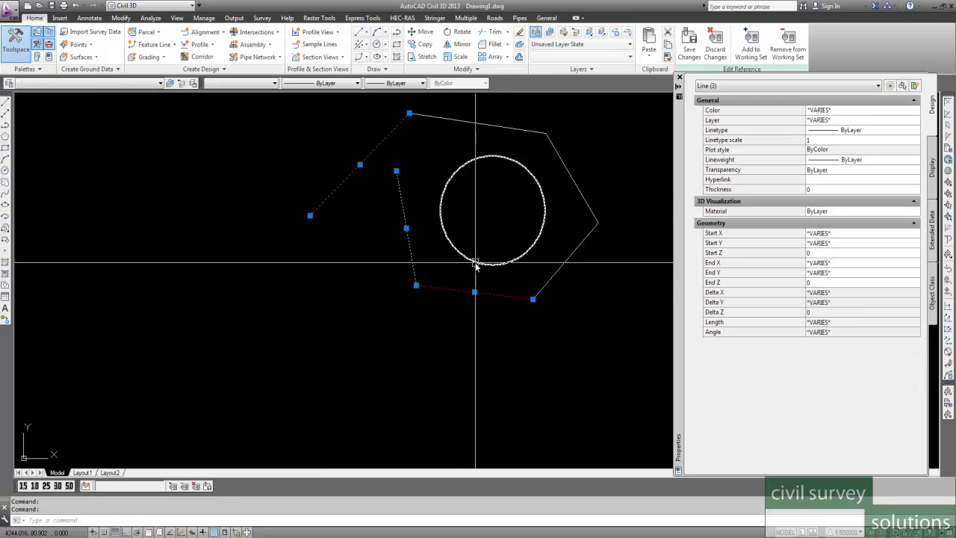